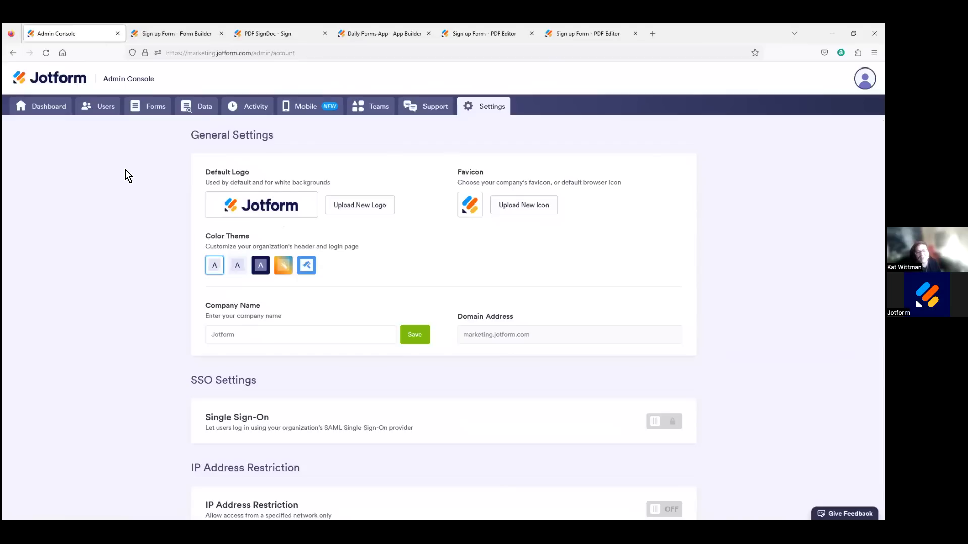
Step: Switch to the Sign up Form builder and show its editing canvas
{"action": "scroll", "coordinate": [271, 256], "scroll_direction": "down", "scroll_amount": 2}
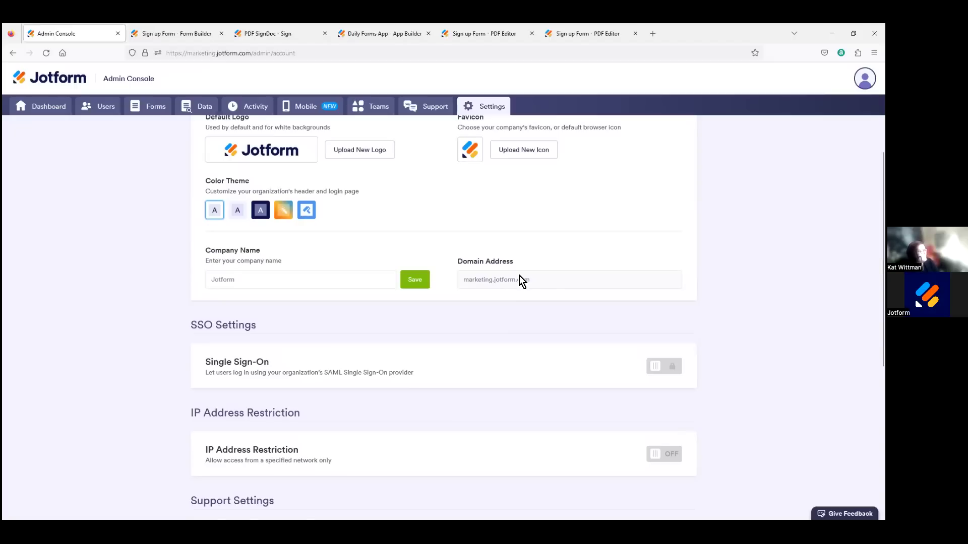
{"action": "scroll", "coordinate": [519, 281], "scroll_direction": "down", "scroll_amount": 2}
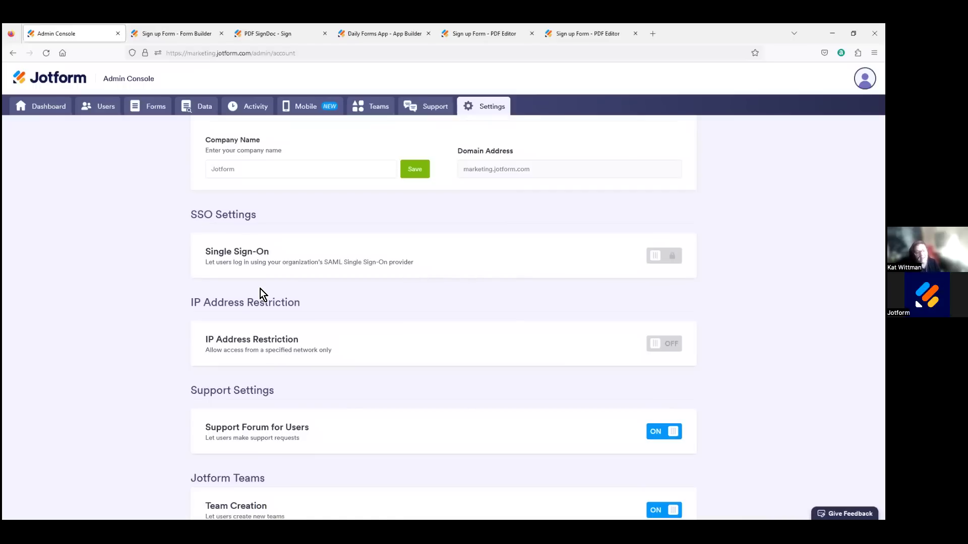
{"action": "scroll", "coordinate": [261, 289], "scroll_direction": "up", "scroll_amount": 3}
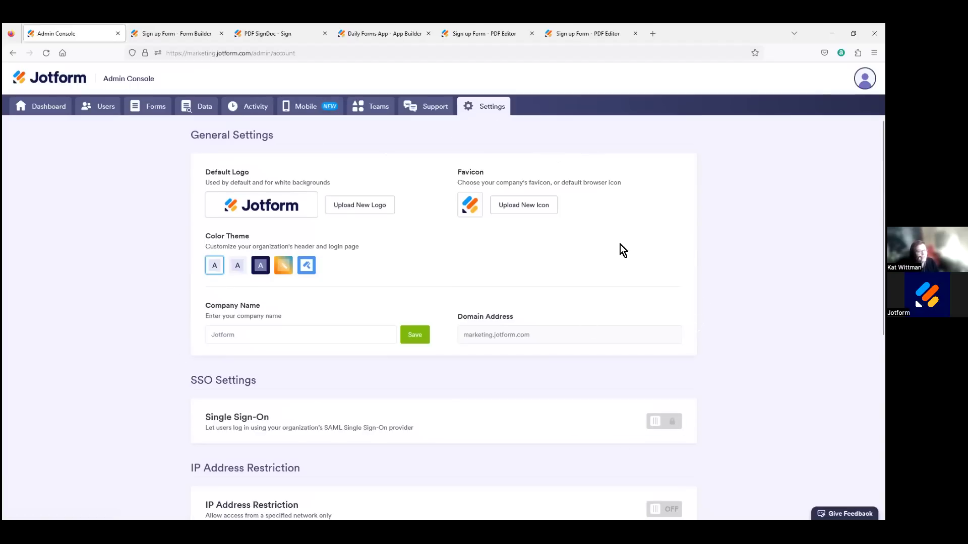
{"action": "left_click", "coordinate": [151, 40]}
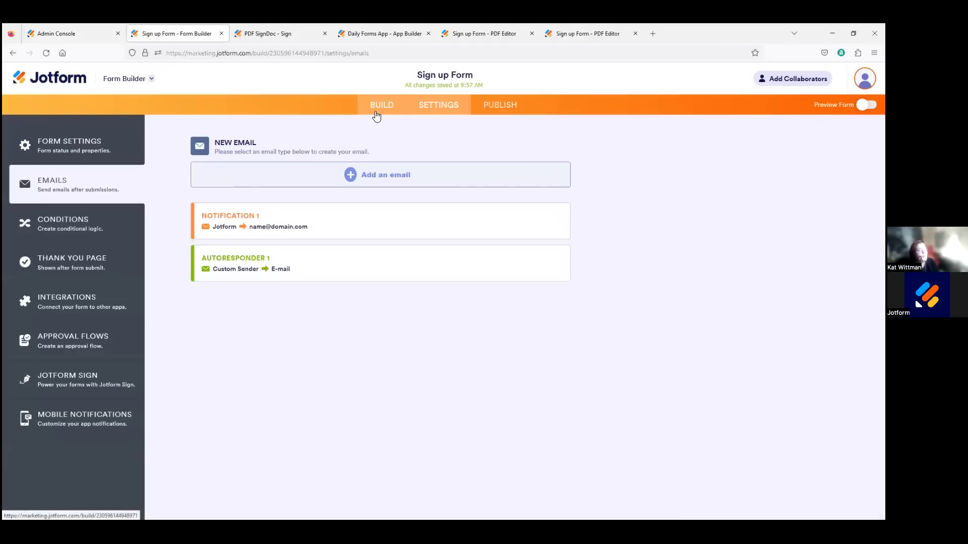
{"action": "left_click", "coordinate": [375, 112]}
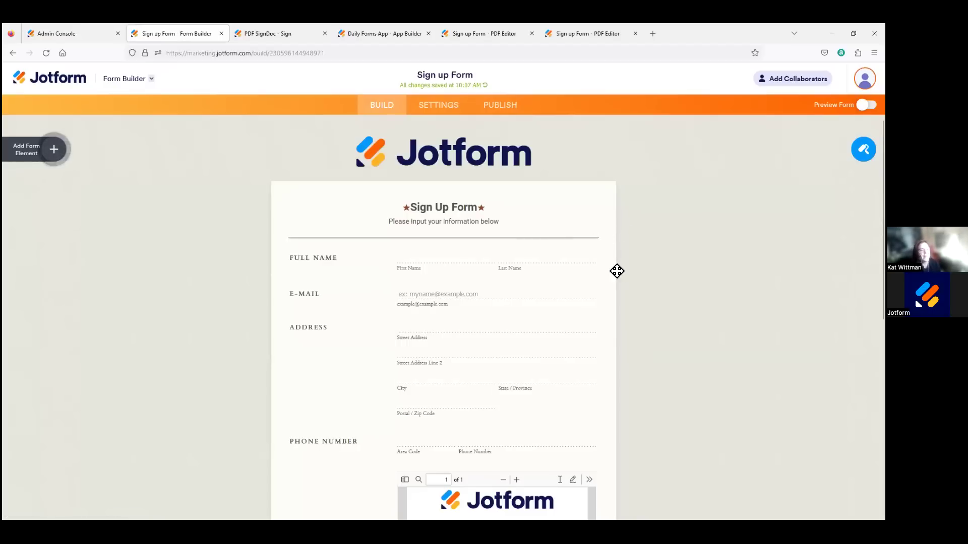
Step: Select the embedded PDF element below the contact fields
{"action": "scroll", "coordinate": [641, 216], "scroll_direction": "down", "scroll_amount": 4}
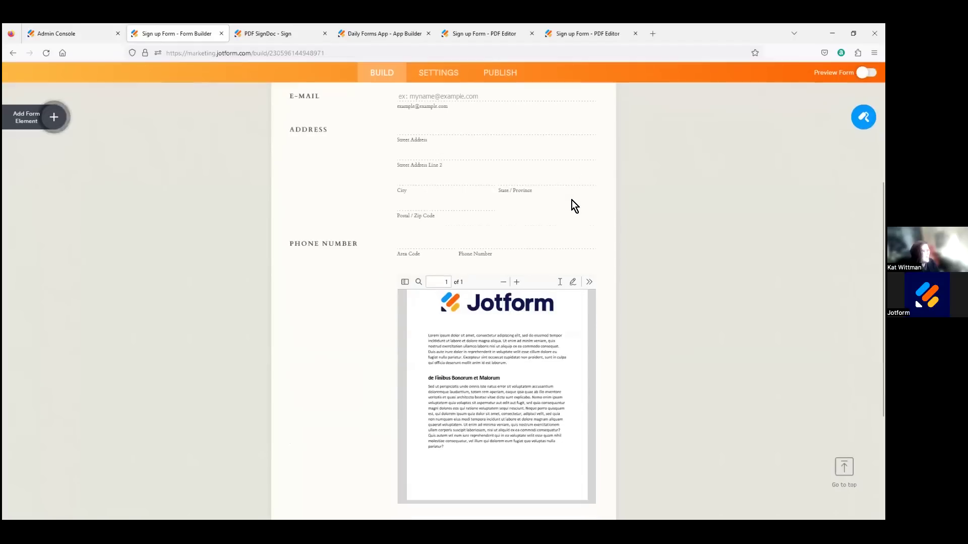
{"action": "left_click", "coordinate": [584, 340]}
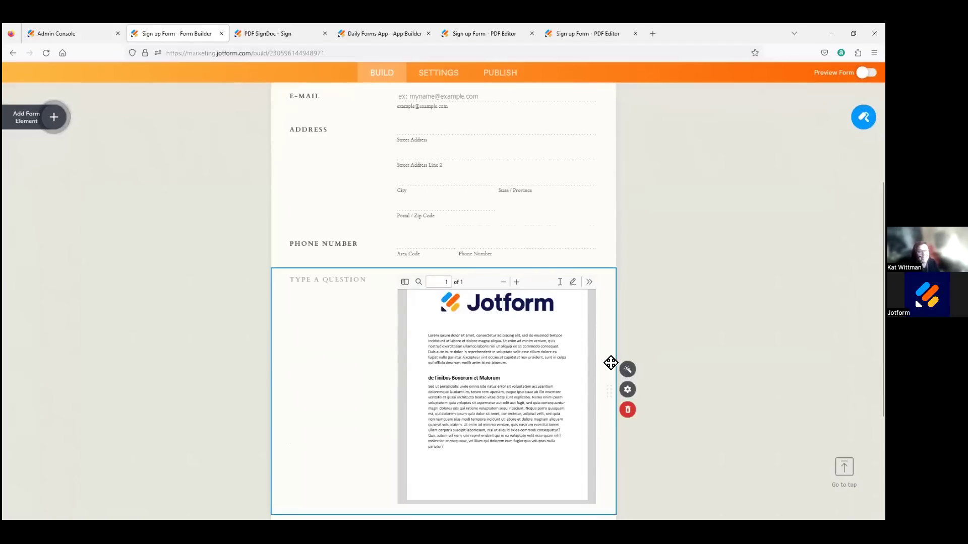
{"action": "scroll", "coordinate": [555, 315], "scroll_direction": "down", "scroll_amount": 1}
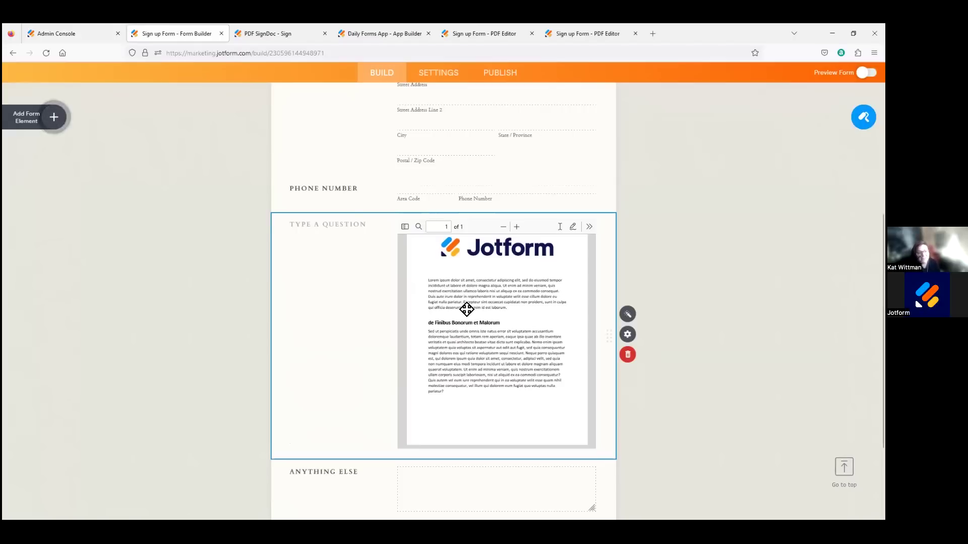
{"action": "scroll", "coordinate": [459, 304], "scroll_direction": "up", "scroll_amount": 5}
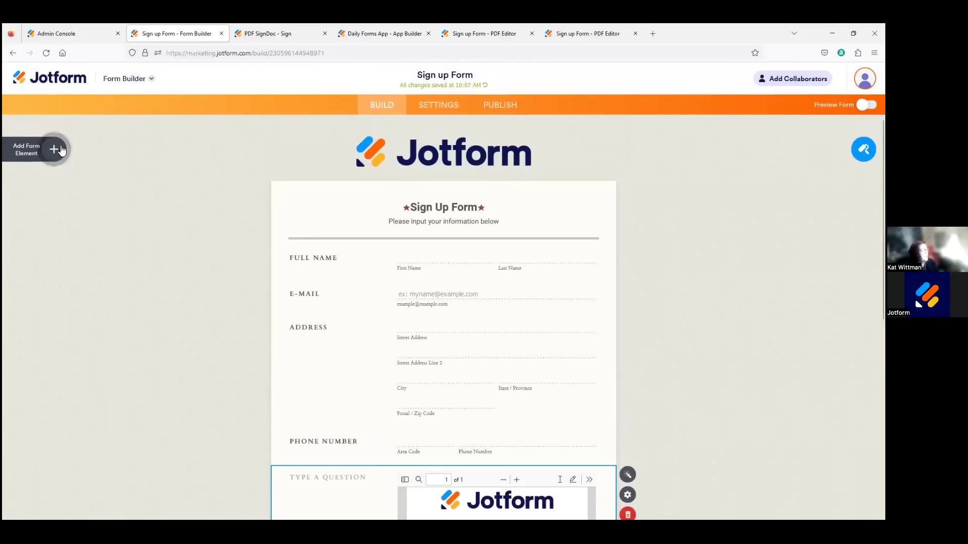
Step: Add a Paragraph element above the Phone Number field
{"action": "left_click", "coordinate": [60, 149]}
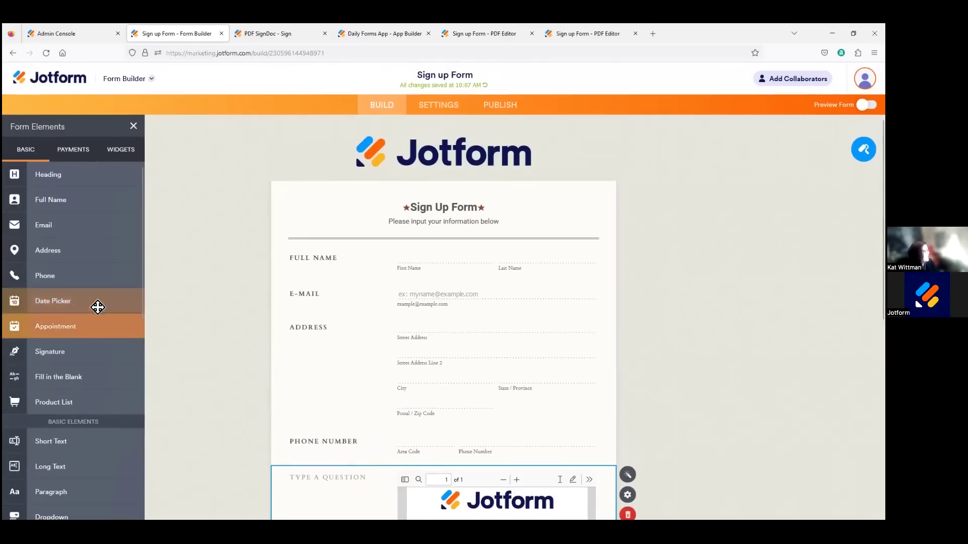
{"action": "scroll", "coordinate": [86, 353], "scroll_direction": "down", "scroll_amount": 2}
{"action": "left_click_drag", "start_coordinate": [71, 435], "coordinate": [439, 429]}
{"action": "scroll", "coordinate": [461, 365], "scroll_direction": "down", "scroll_amount": 3}
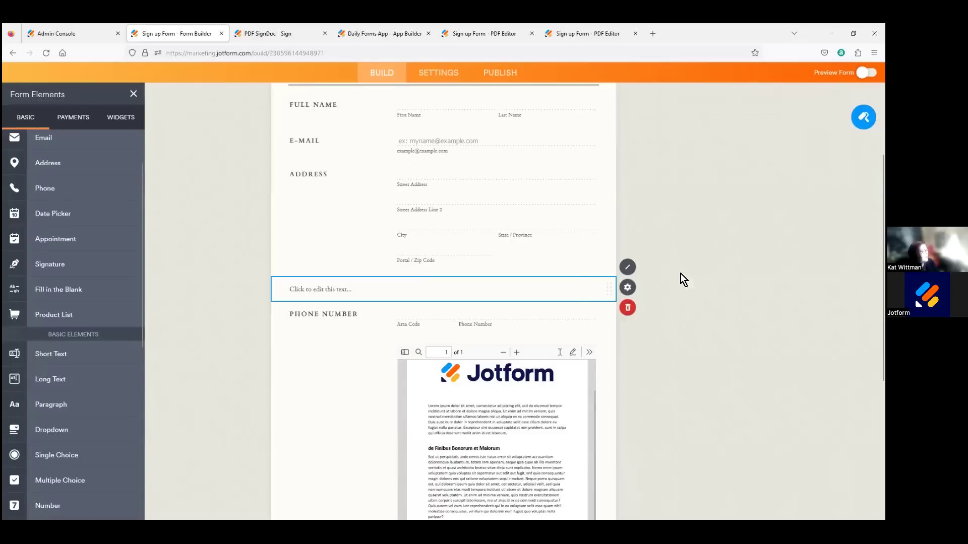
Step: Check the paragraph's HTML source without changes, then remove the paragraph
{"action": "left_click", "coordinate": [385, 284]}
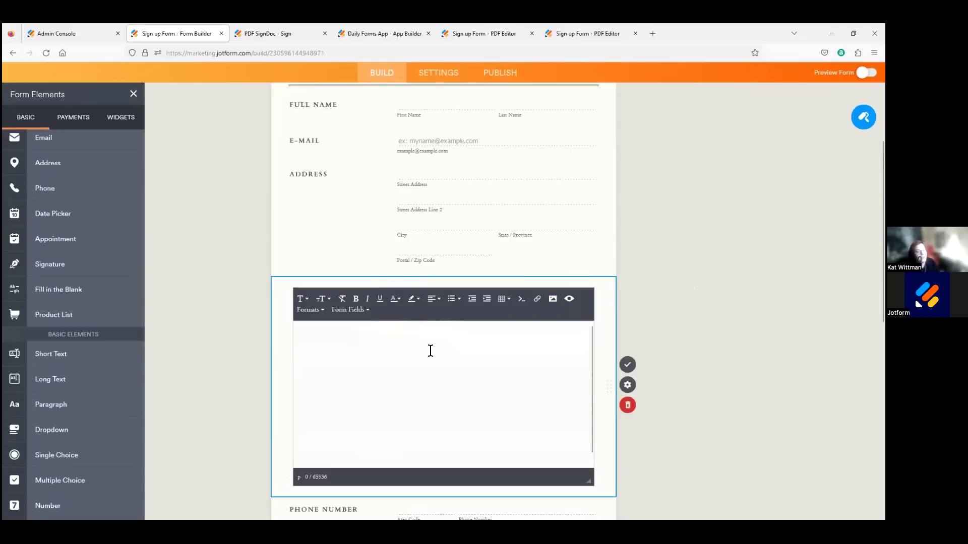
{"action": "left_click", "coordinate": [522, 299]}
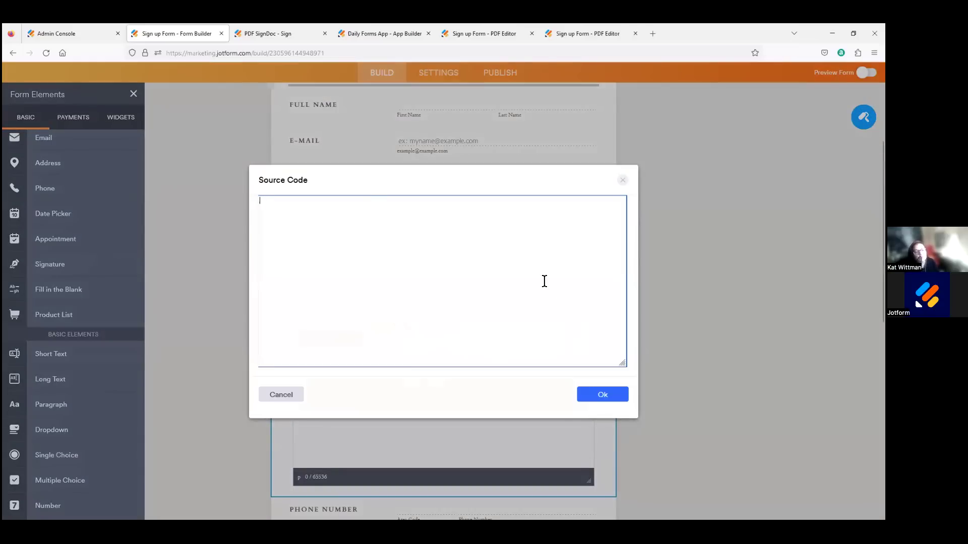
{"action": "left_click", "coordinate": [623, 180]}
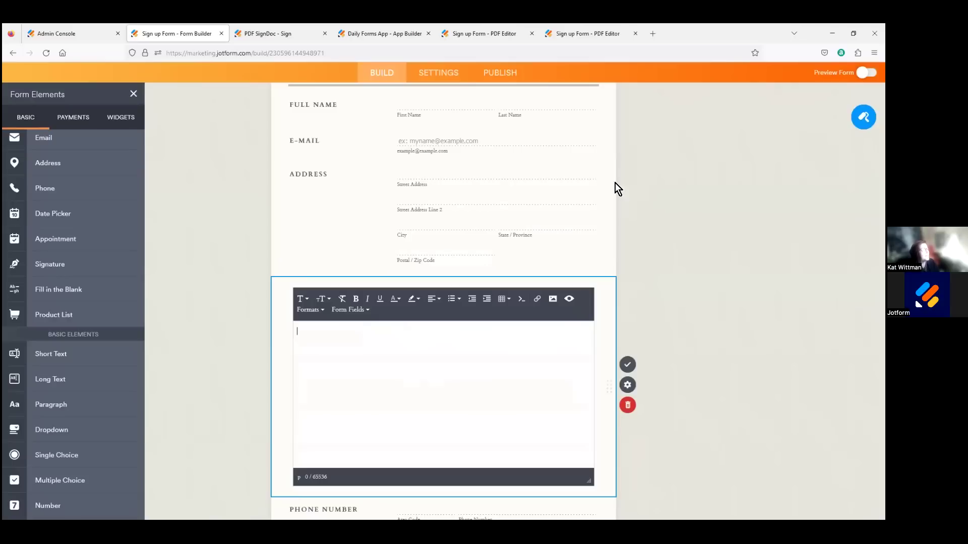
{"action": "left_click", "coordinate": [634, 405]}
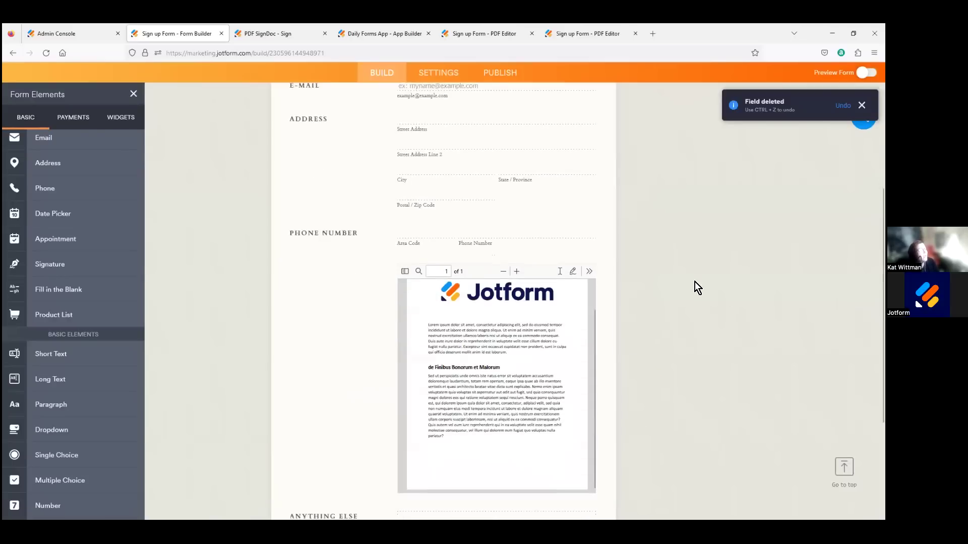
{"action": "scroll", "coordinate": [693, 283], "scroll_direction": "up", "scroll_amount": 5}
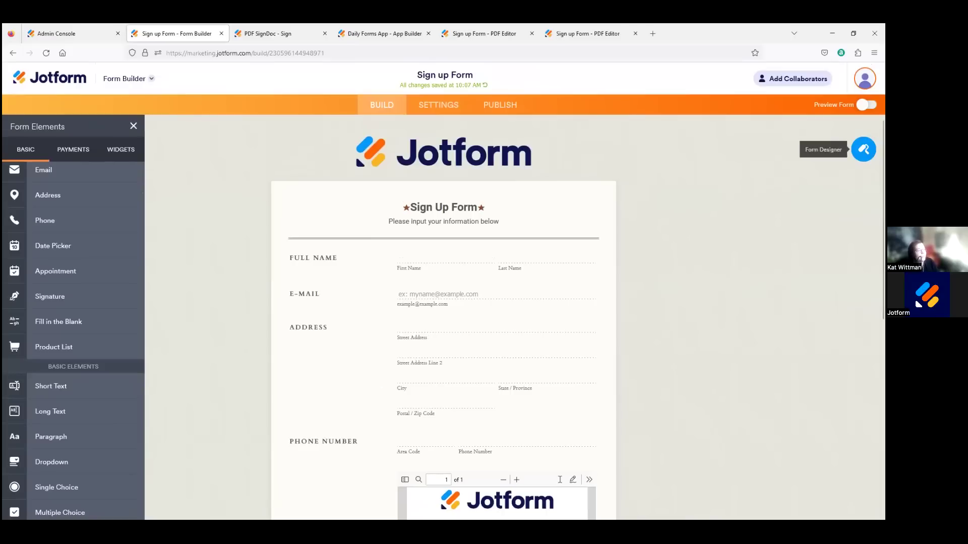
Step: Review the Form Designer styles: form width 750, label width 150, Cardo font at 14
{"action": "left_click", "coordinate": [864, 149]}
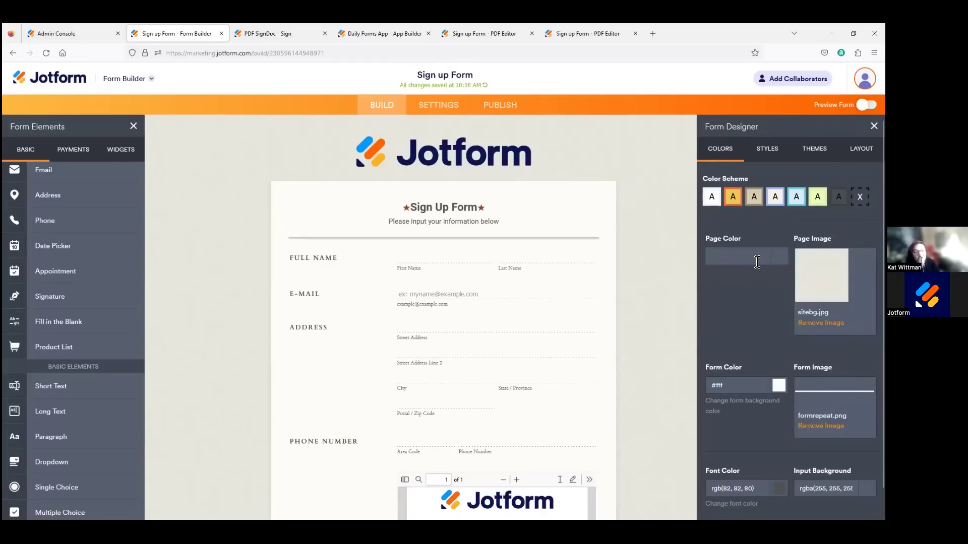
{"action": "left_click", "coordinate": [772, 151]}
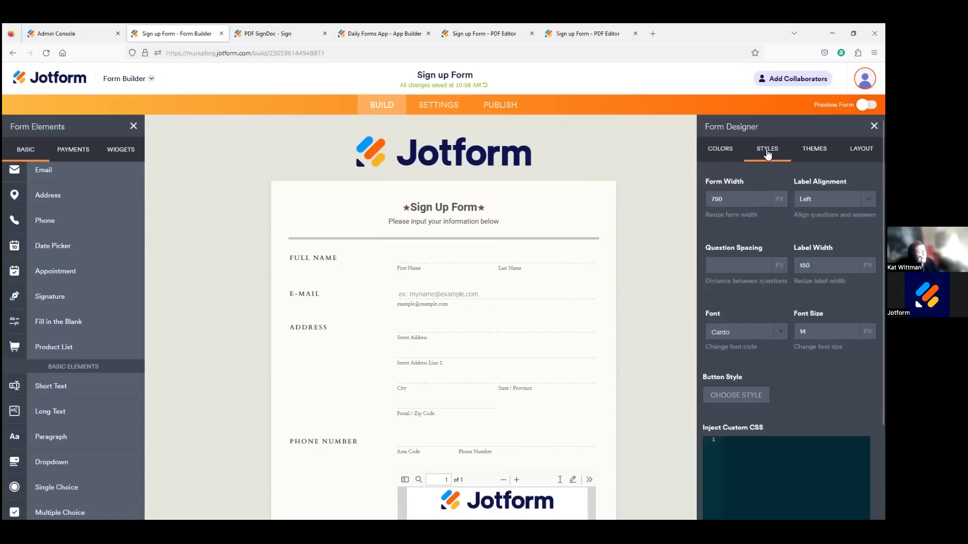
{"action": "scroll", "coordinate": [745, 367], "scroll_direction": "down", "scroll_amount": 2}
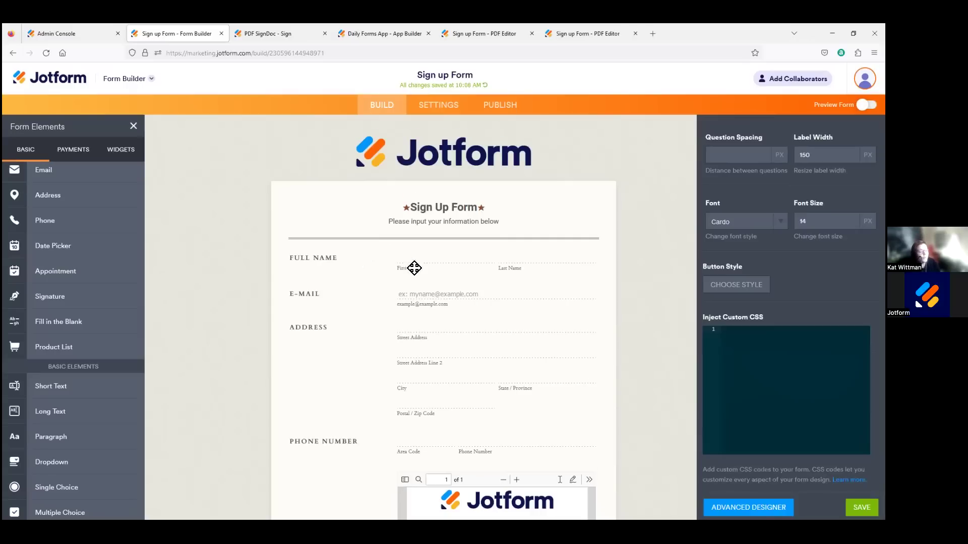
{"action": "scroll", "coordinate": [392, 257], "scroll_direction": "down", "scroll_amount": 4}
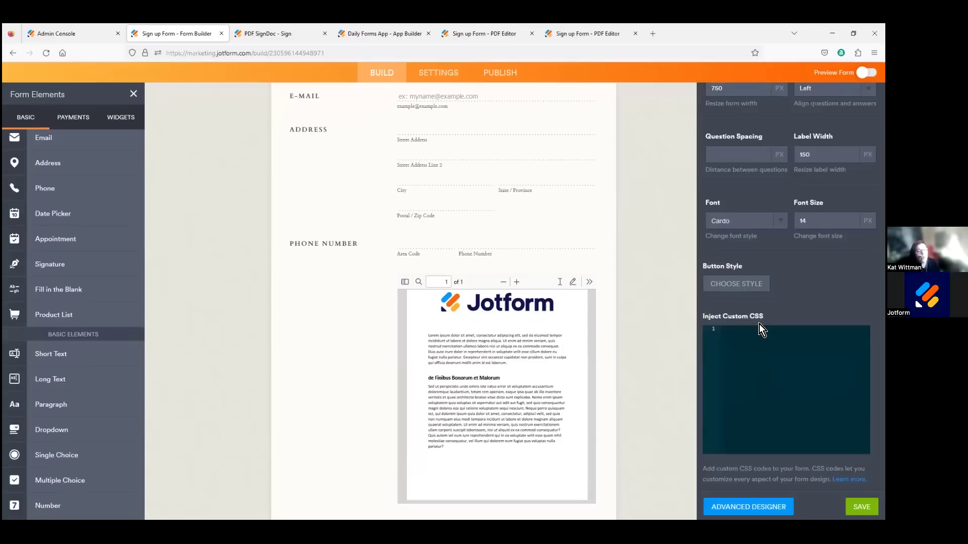
{"action": "scroll", "coordinate": [759, 324], "scroll_direction": "up", "scroll_amount": 3}
{"action": "scroll", "coordinate": [644, 267], "scroll_direction": "up", "scroll_amount": 5}
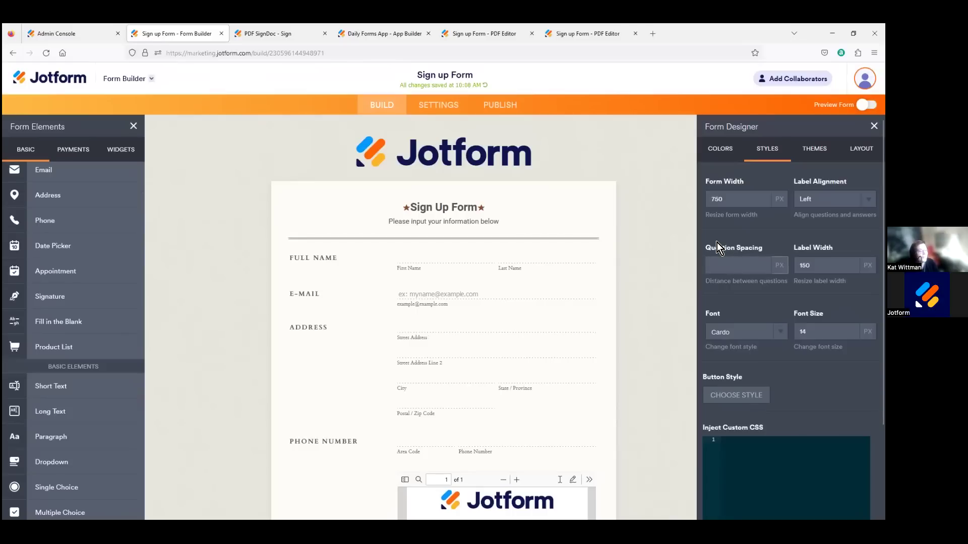
Step: Browse the Featured Themes categories, then open the live Sign up Form with View Form
{"action": "left_click", "coordinate": [813, 149]}
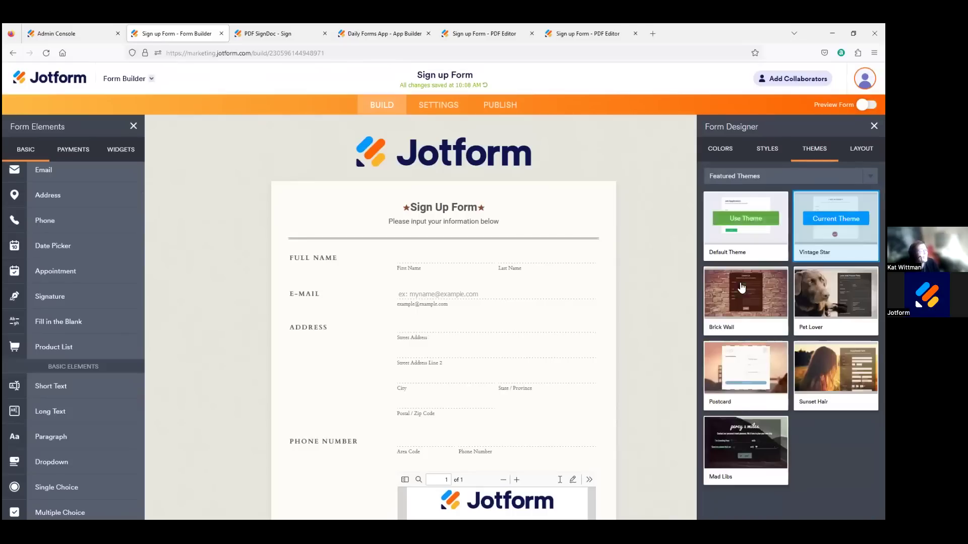
{"action": "left_click", "coordinate": [782, 177]}
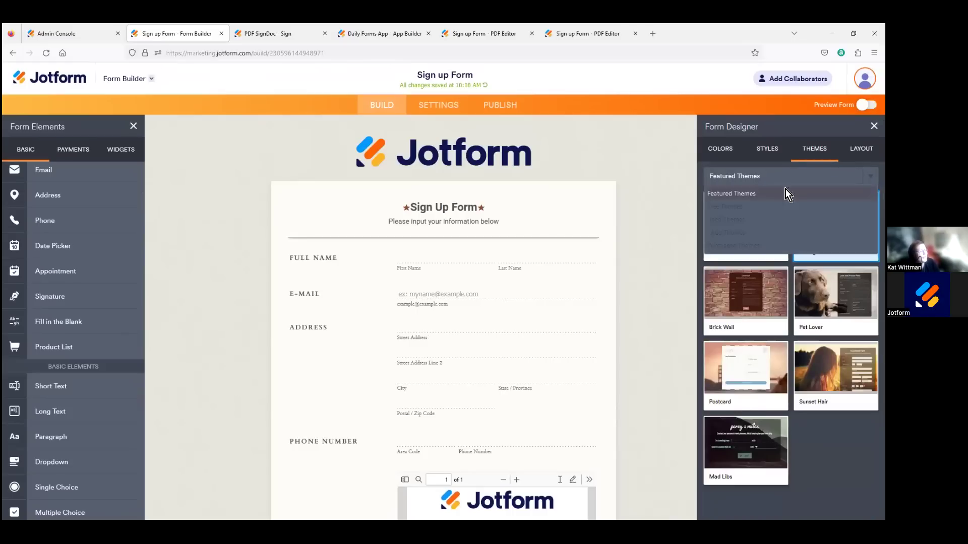
{"action": "left_click", "coordinate": [782, 192]}
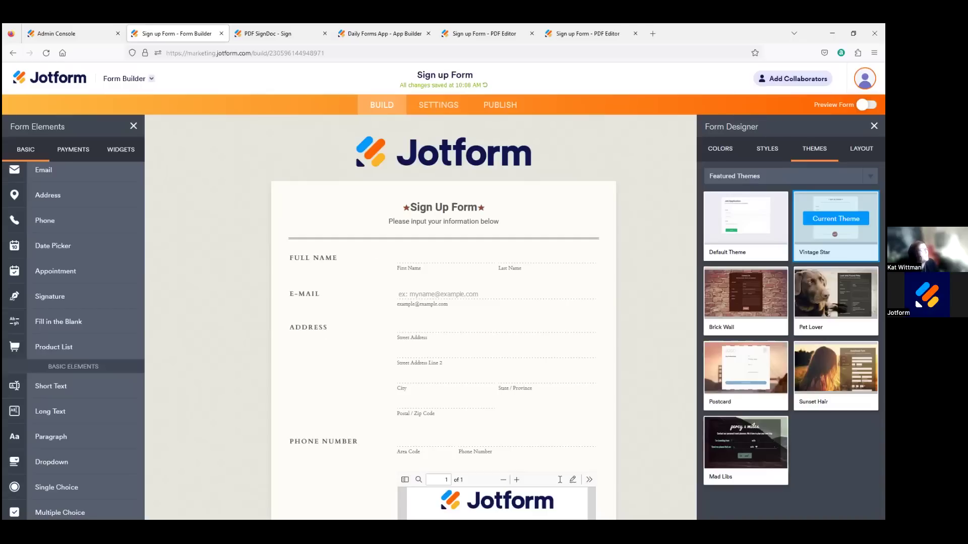
{"action": "left_click", "coordinate": [137, 82]}
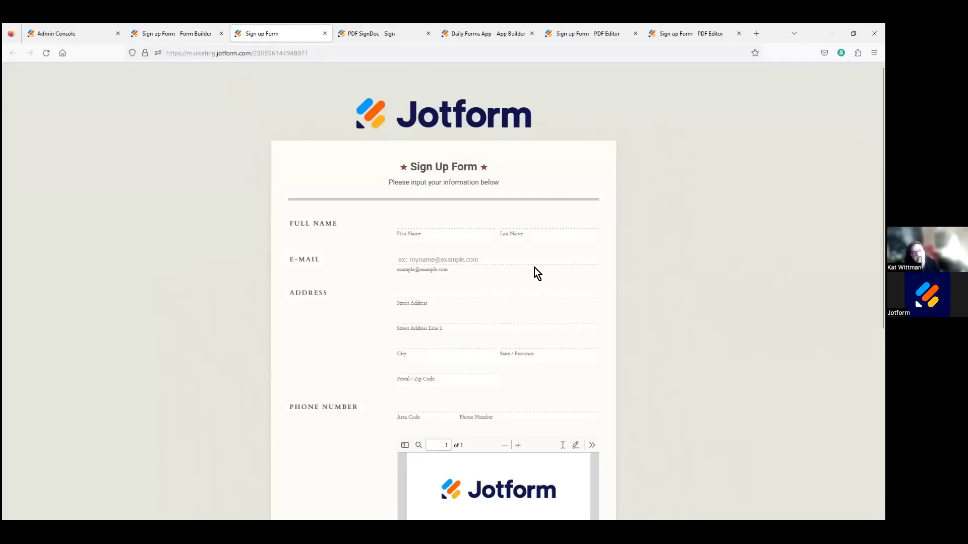
Step: Scroll the live Sign up Form, then close its tab to return to the builder
{"action": "scroll", "coordinate": [540, 273], "scroll_direction": "down", "scroll_amount": 1}
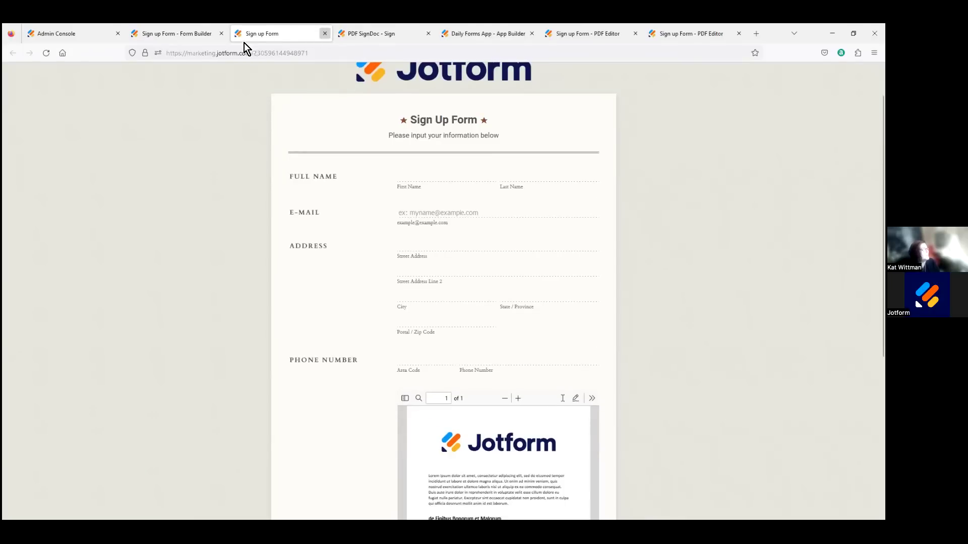
{"action": "left_click", "coordinate": [324, 36]}
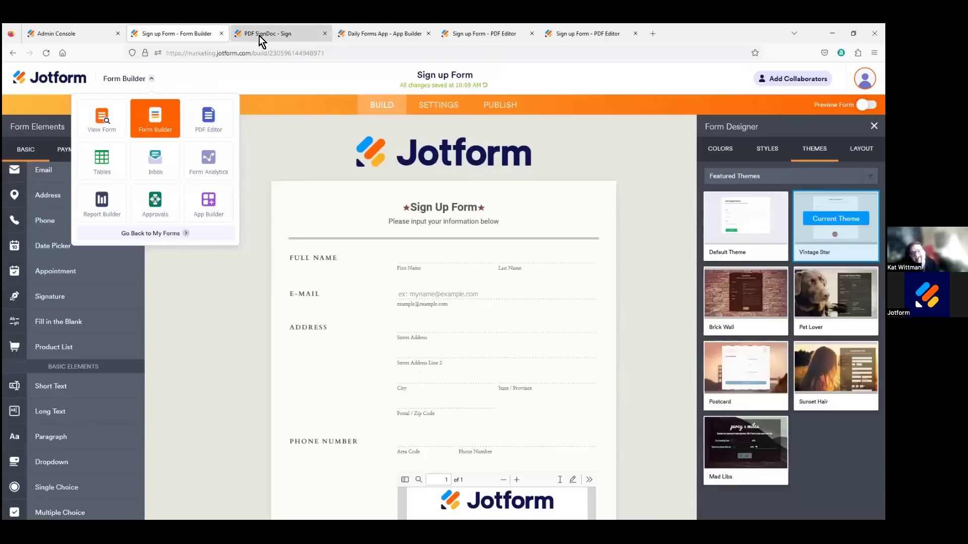
Step: Inspect the PDF SignDoc's Initials and Signer 2 fields unchanged, then go to the Daily Forms App
{"action": "left_click", "coordinate": [260, 36]}
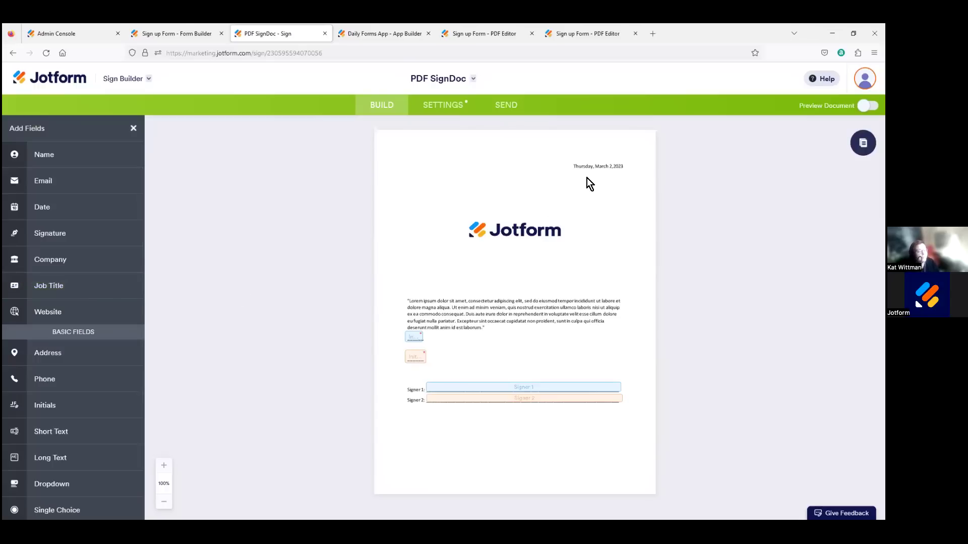
{"action": "left_click", "coordinate": [414, 340]}
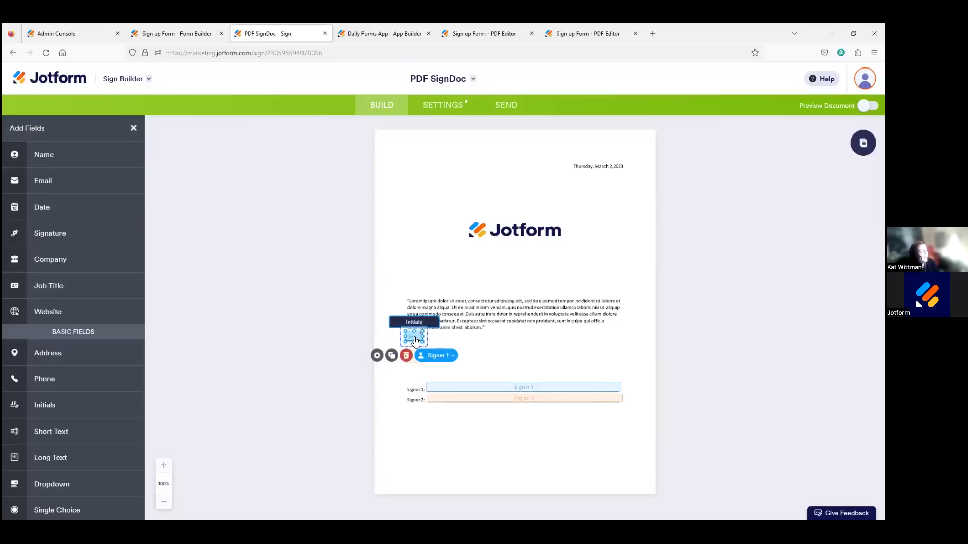
{"action": "left_click", "coordinate": [528, 400]}
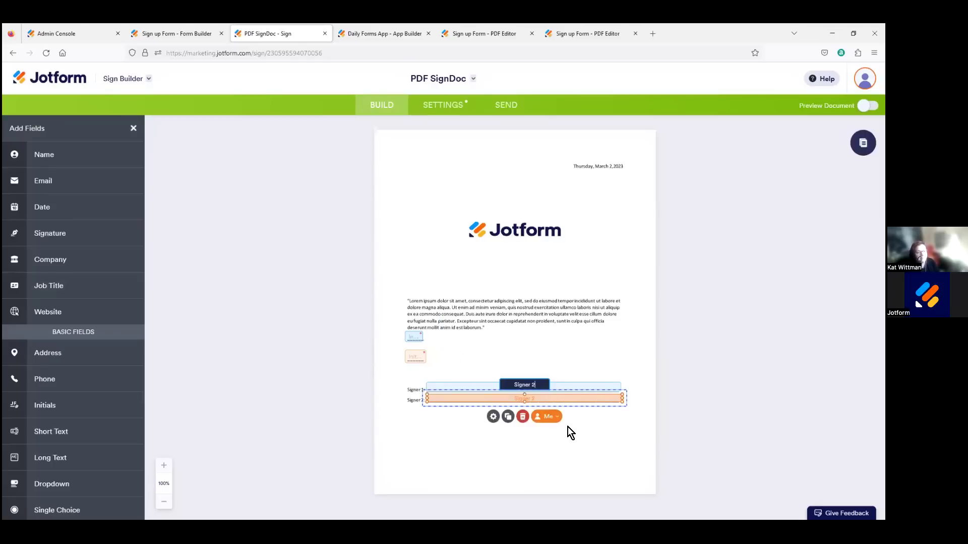
{"action": "left_click", "coordinate": [578, 277]}
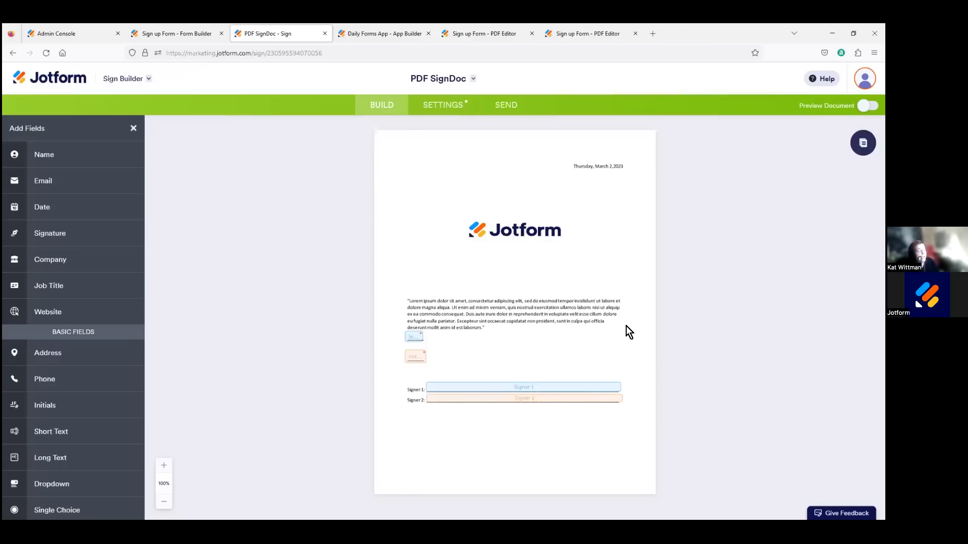
{"action": "left_click", "coordinate": [368, 38]}
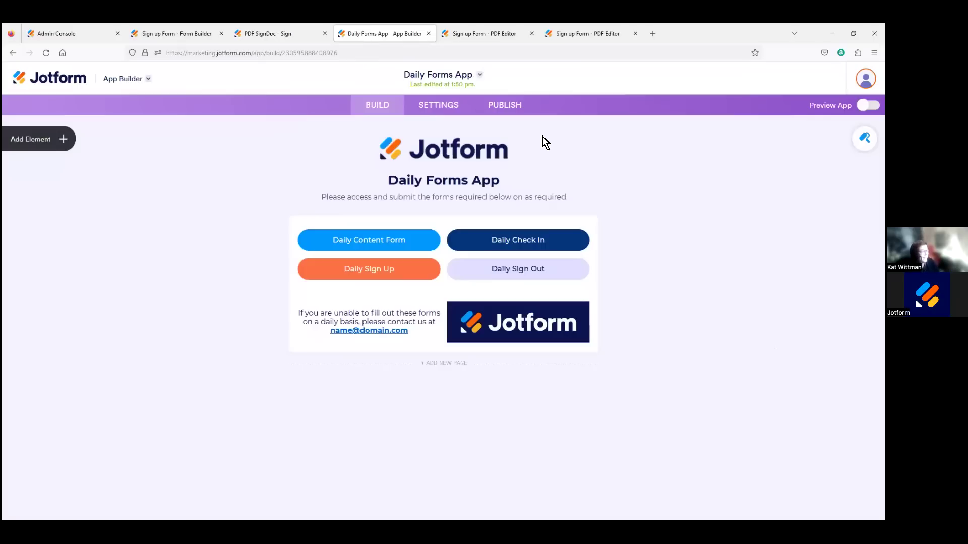
Step: Show App Elements and review the Daily Forms App's colour scheme in App Designer
{"action": "left_click", "coordinate": [63, 139]}
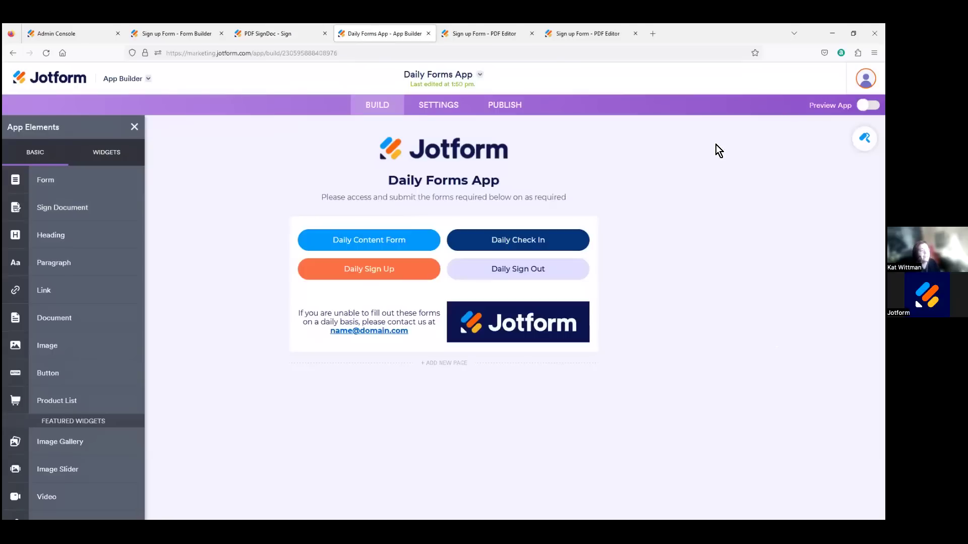
{"action": "left_click", "coordinate": [865, 138]}
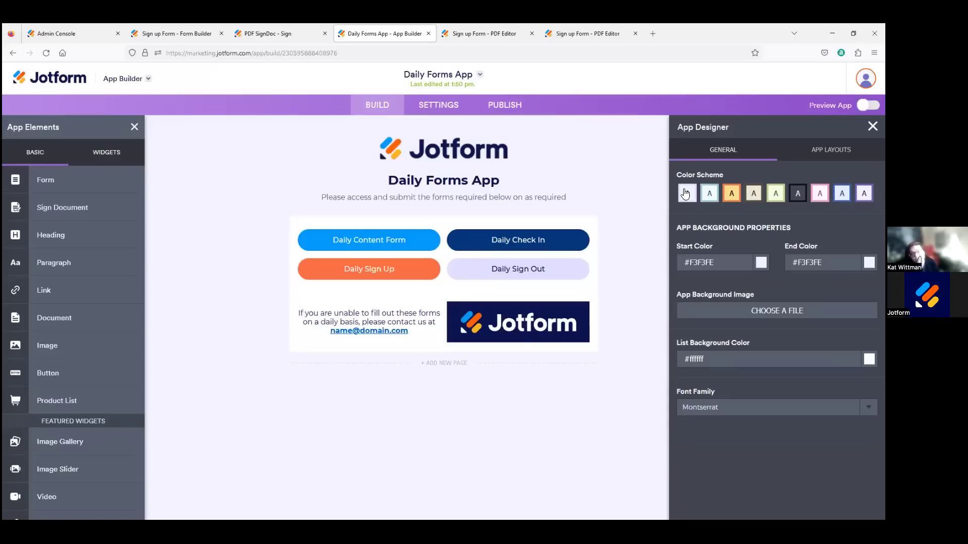
{"action": "left_click", "coordinate": [872, 126]}
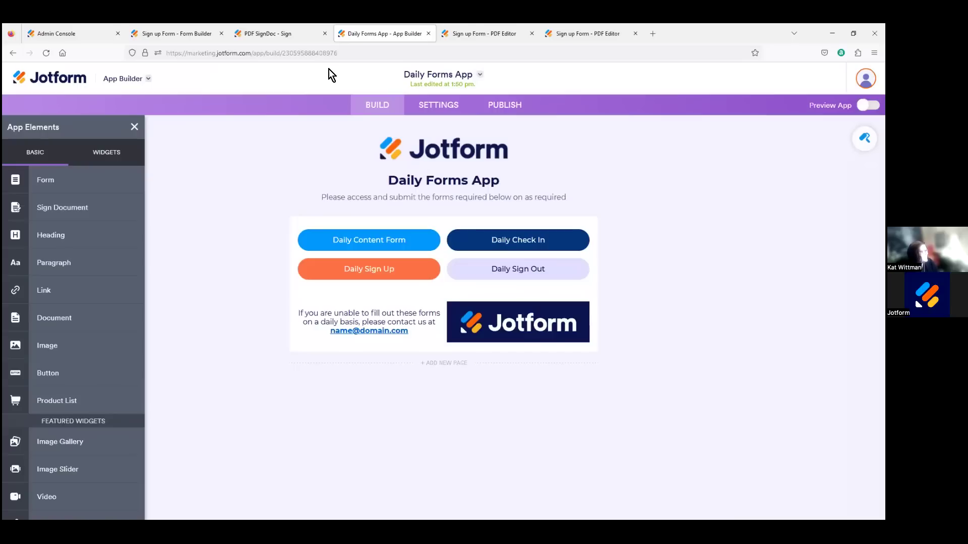
Step: Return to the Sign up Form builder and open Settings > Emails, listing Notification 1 and Autoresponder 1
{"action": "left_click", "coordinate": [179, 34]}
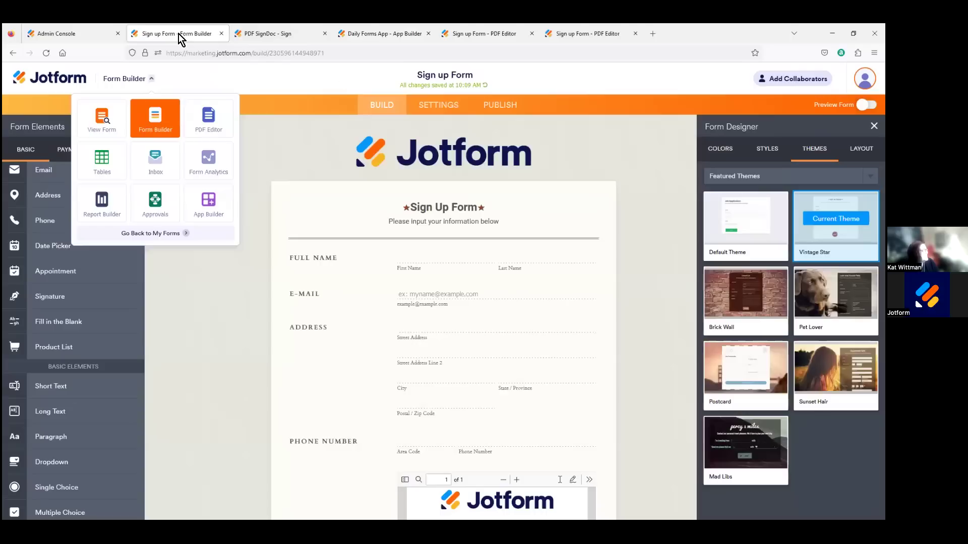
{"action": "left_click", "coordinate": [600, 142]}
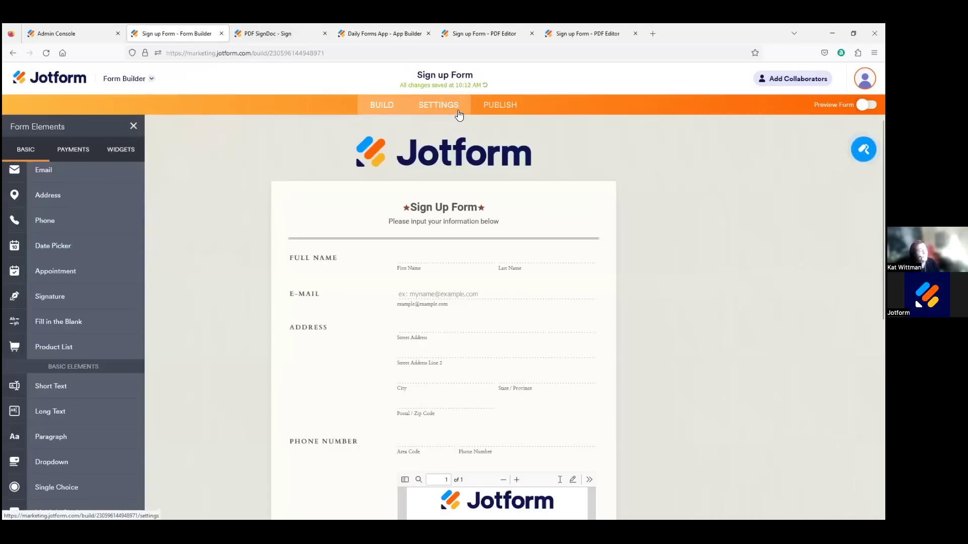
{"action": "left_click", "coordinate": [458, 115]}
{"action": "left_click", "coordinate": [116, 194]}
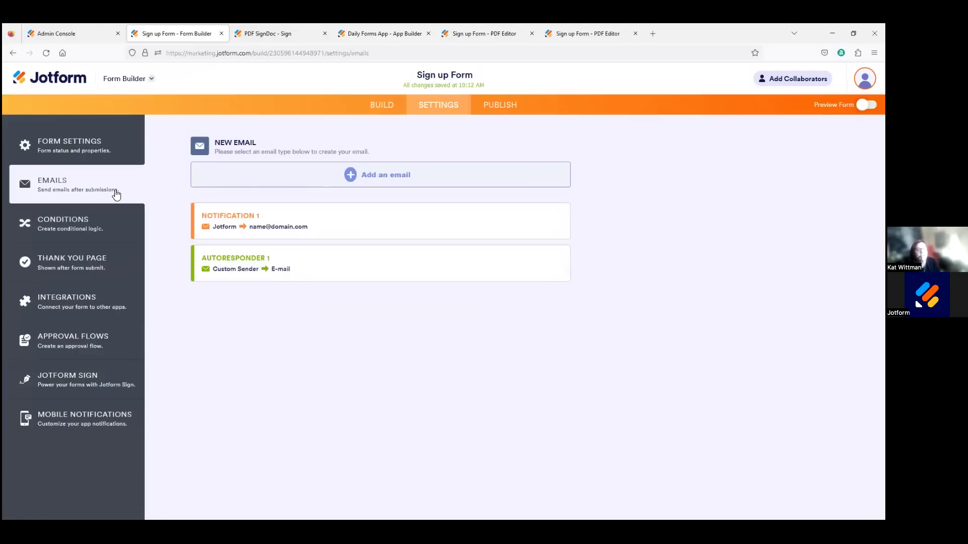
{"action": "mouse_move", "coordinate": [432, 273]}
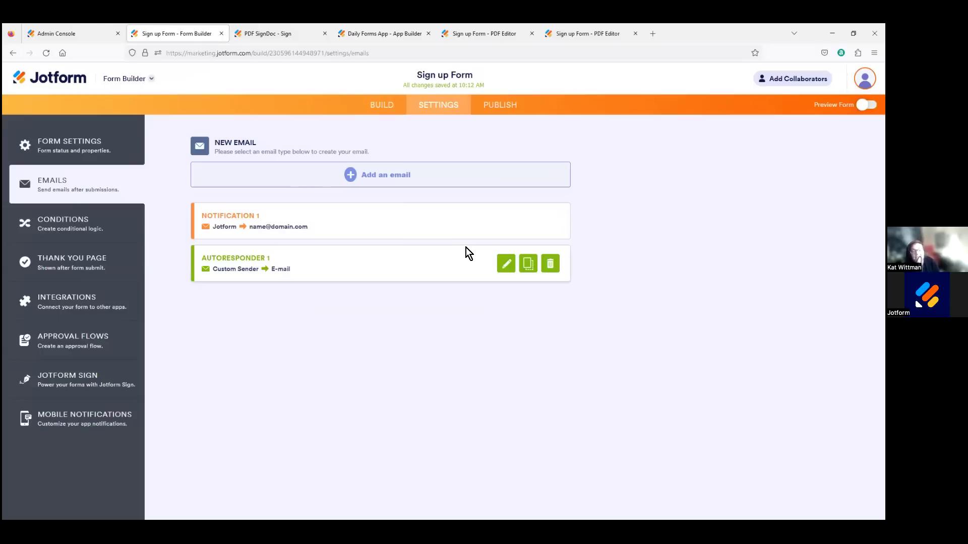
{"action": "mouse_move", "coordinate": [428, 222]}
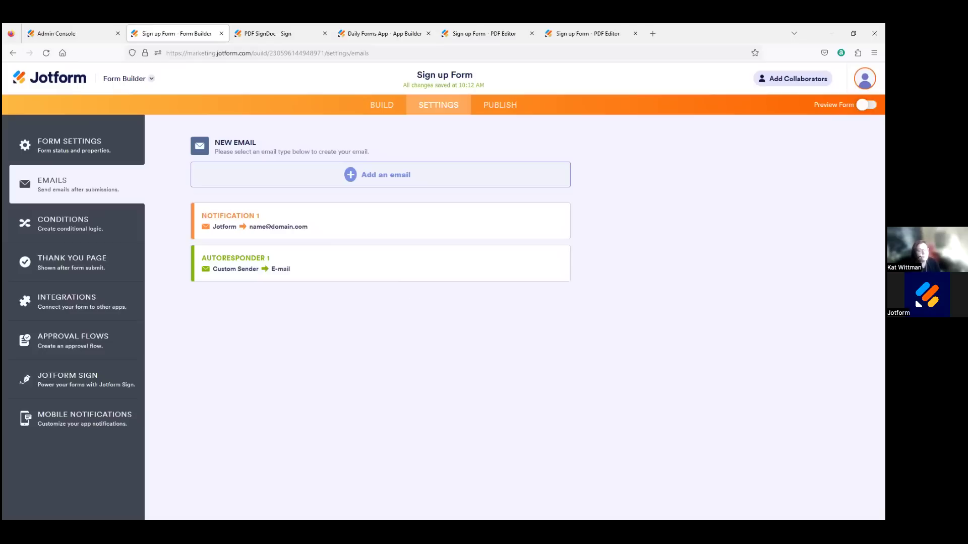
{"action": "mouse_move", "coordinate": [437, 248]}
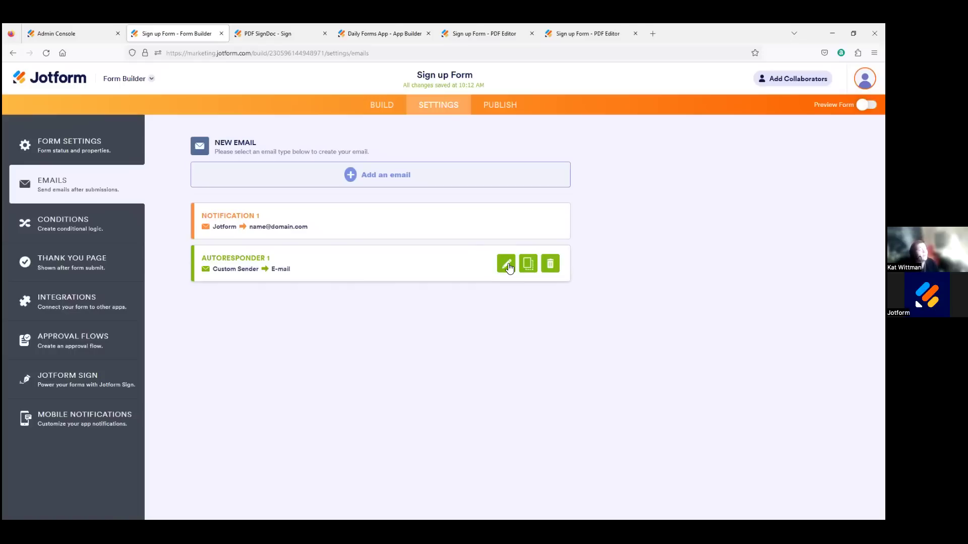
Step: Edit Autoresponder 1, check its HTML source, and view recipients: Custom Sender, E-mail field
{"action": "left_click", "coordinate": [508, 266]}
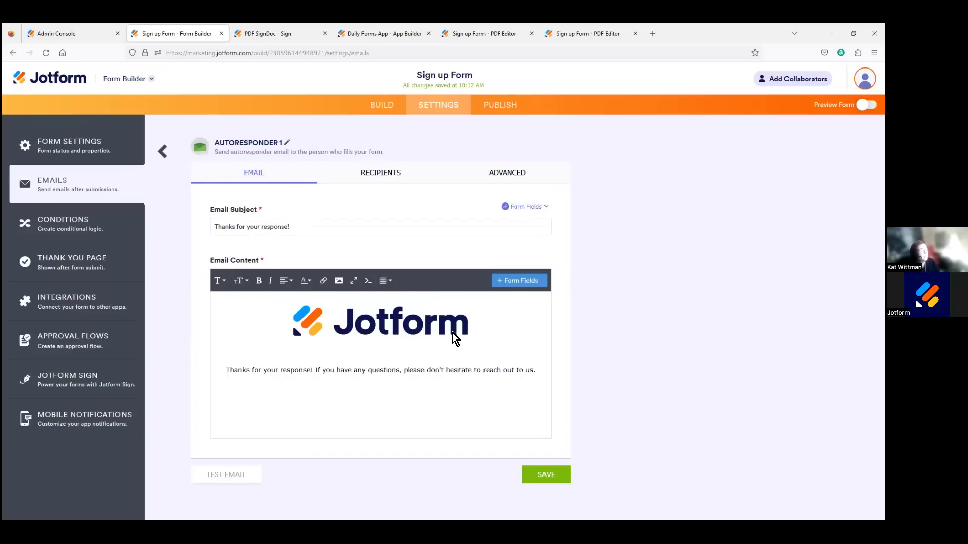
{"action": "left_click", "coordinate": [368, 280]}
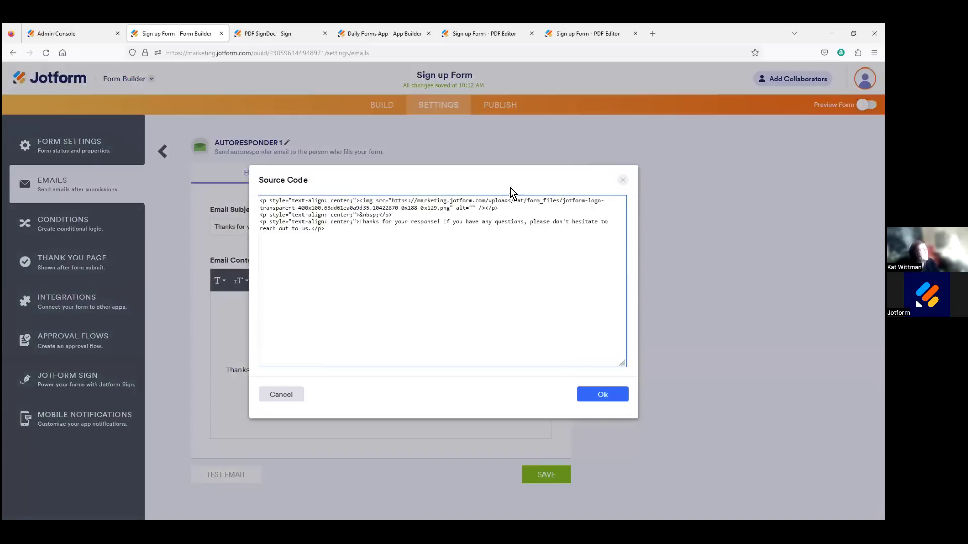
{"action": "left_click", "coordinate": [623, 181]}
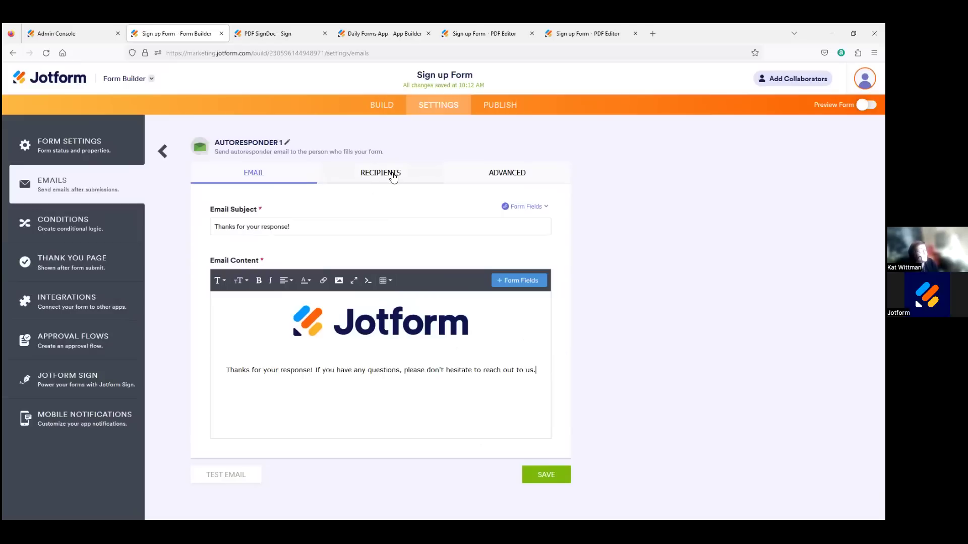
{"action": "left_click", "coordinate": [394, 176]}
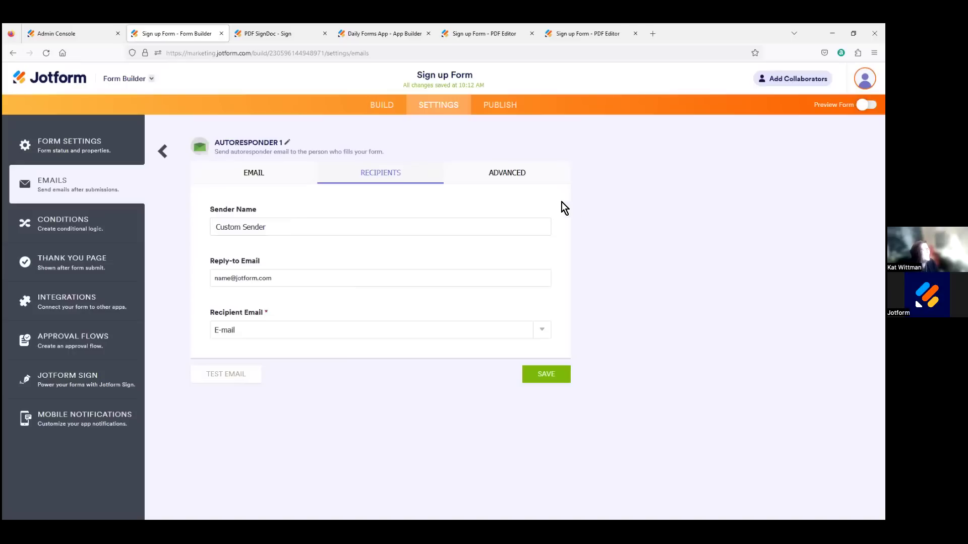
Step: Review Autoresponder 1's sender email and External PDF attachment, then open the Internal PDF editor
{"action": "left_click", "coordinate": [533, 176]}
{"action": "scroll", "coordinate": [633, 280], "scroll_direction": "down", "scroll_amount": 5}
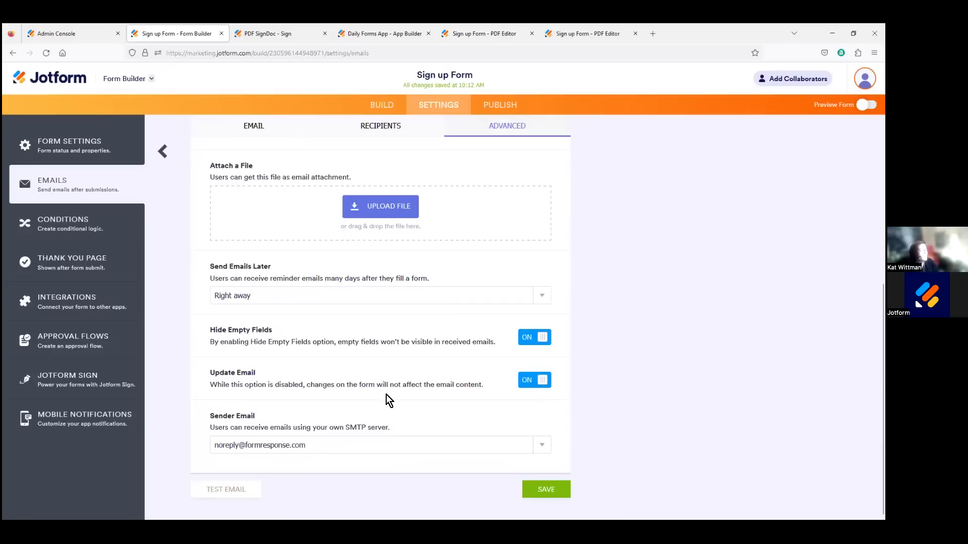
{"action": "left_click", "coordinate": [395, 448]}
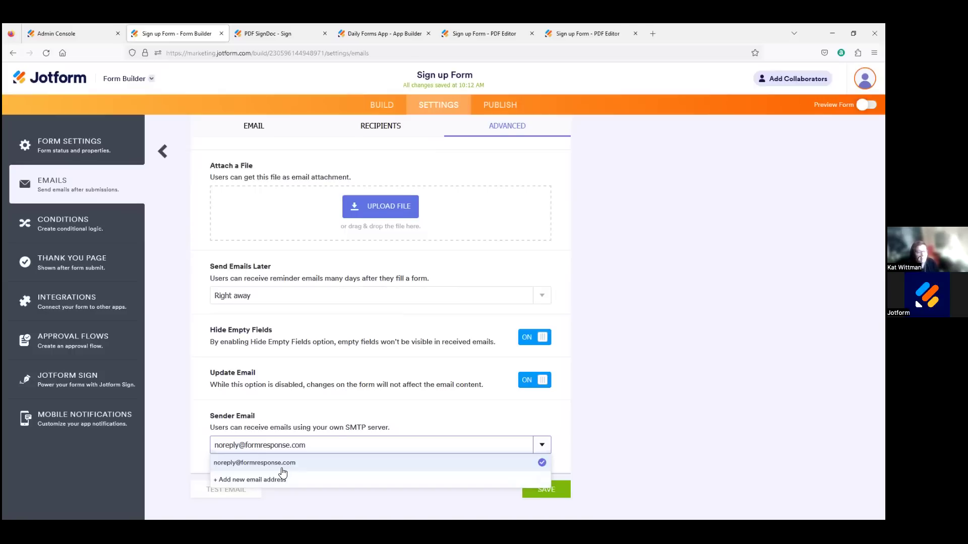
{"action": "left_click", "coordinate": [656, 318]}
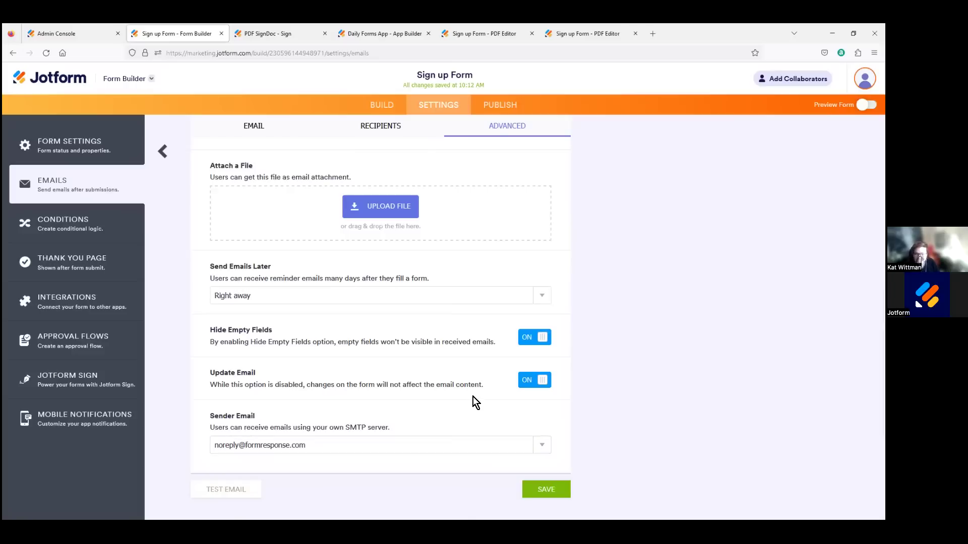
{"action": "scroll", "coordinate": [531, 392], "scroll_direction": "up", "scroll_amount": 1}
{"action": "scroll", "coordinate": [532, 396], "scroll_direction": "up", "scroll_amount": 3}
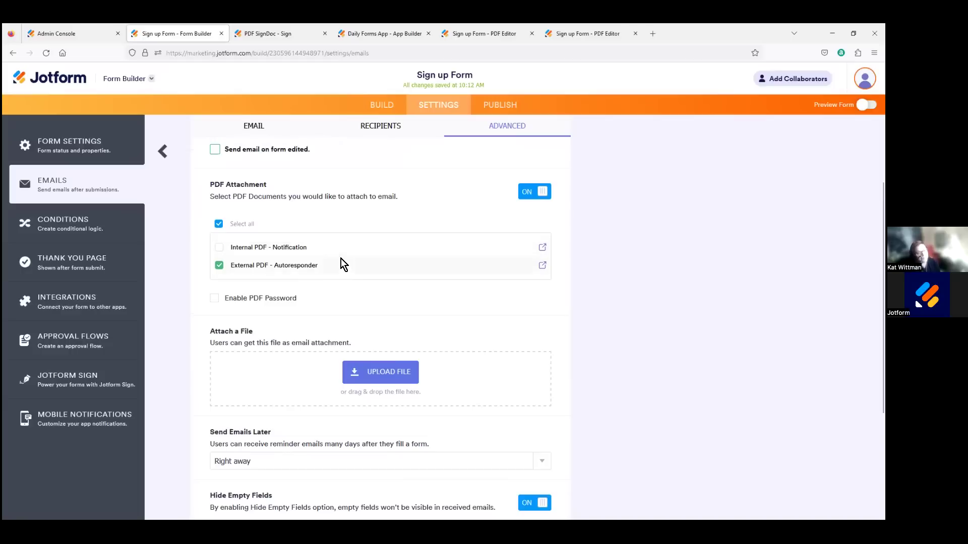
{"action": "left_click", "coordinate": [495, 35]}
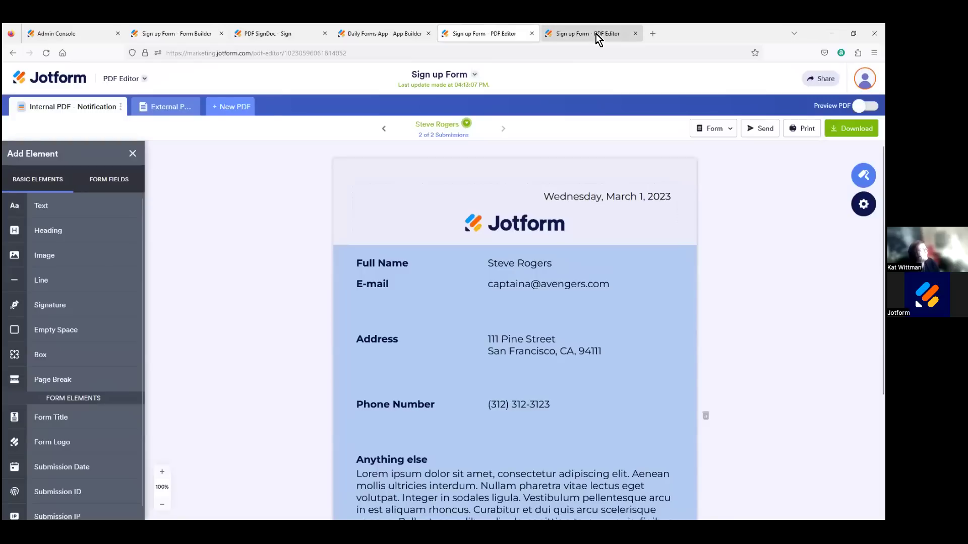
Step: Review the External PDF - Autoresponder document and its PDF file name settings
{"action": "left_click", "coordinate": [595, 34]}
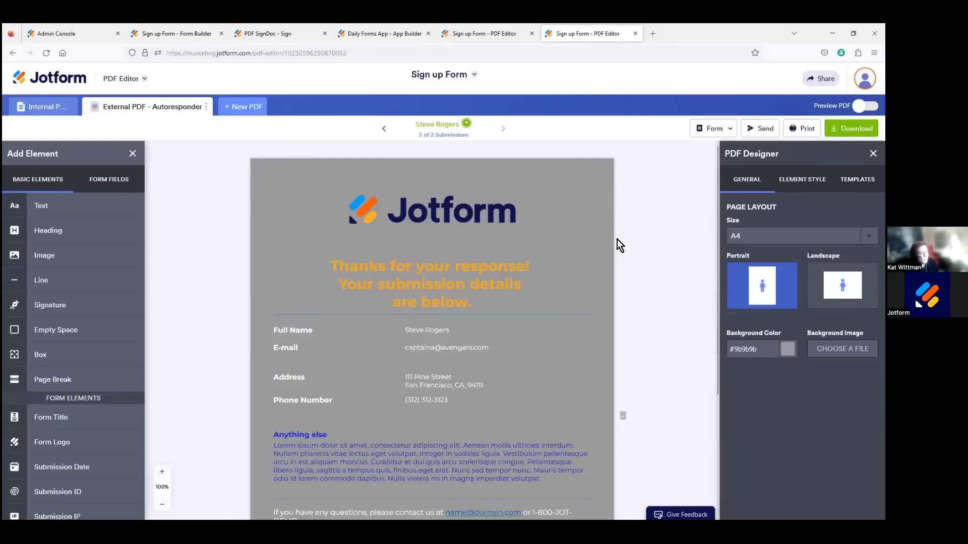
{"action": "scroll", "coordinate": [617, 240], "scroll_direction": "down", "scroll_amount": 3}
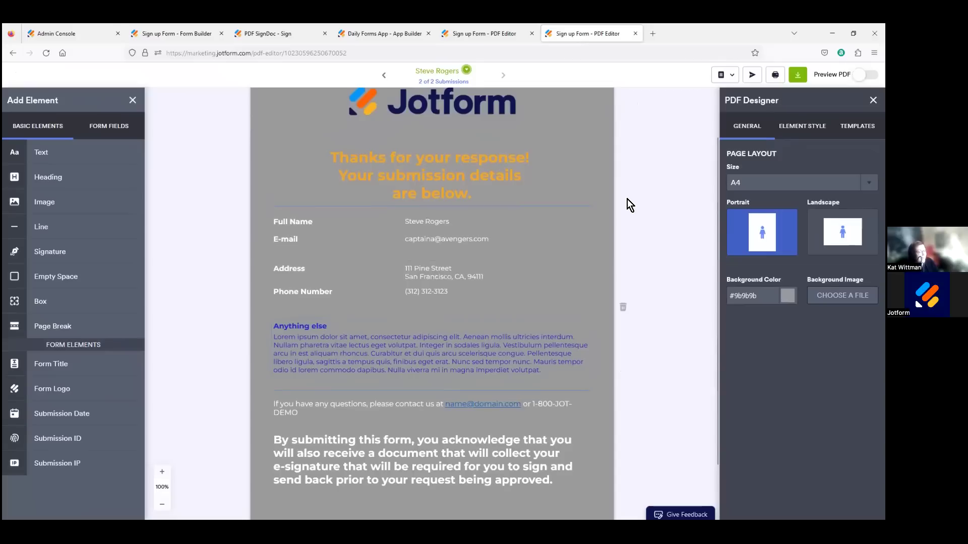
{"action": "scroll", "coordinate": [628, 199], "scroll_direction": "up", "scroll_amount": 3}
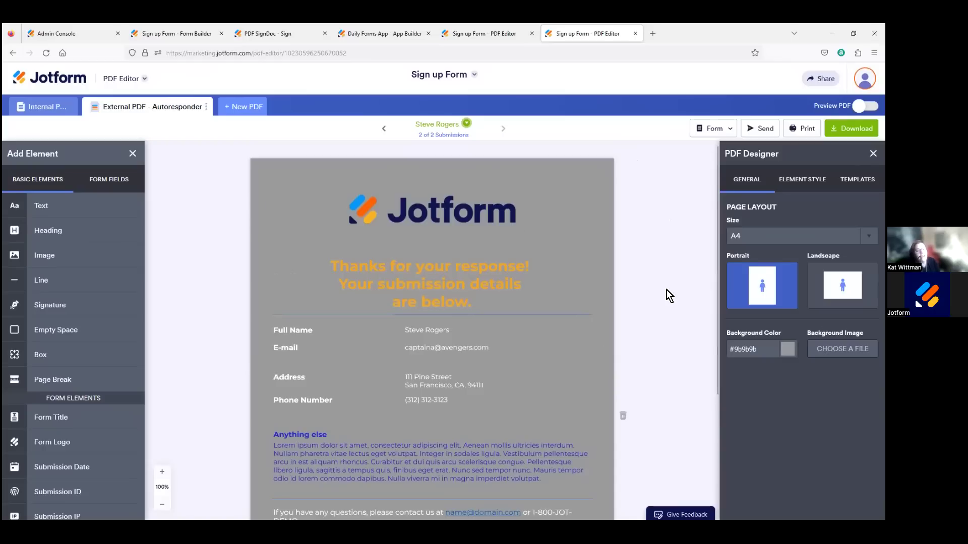
{"action": "scroll", "coordinate": [577, 250], "scroll_direction": "down", "scroll_amount": 3}
{"action": "scroll", "coordinate": [512, 318], "scroll_direction": "up", "scroll_amount": 1}
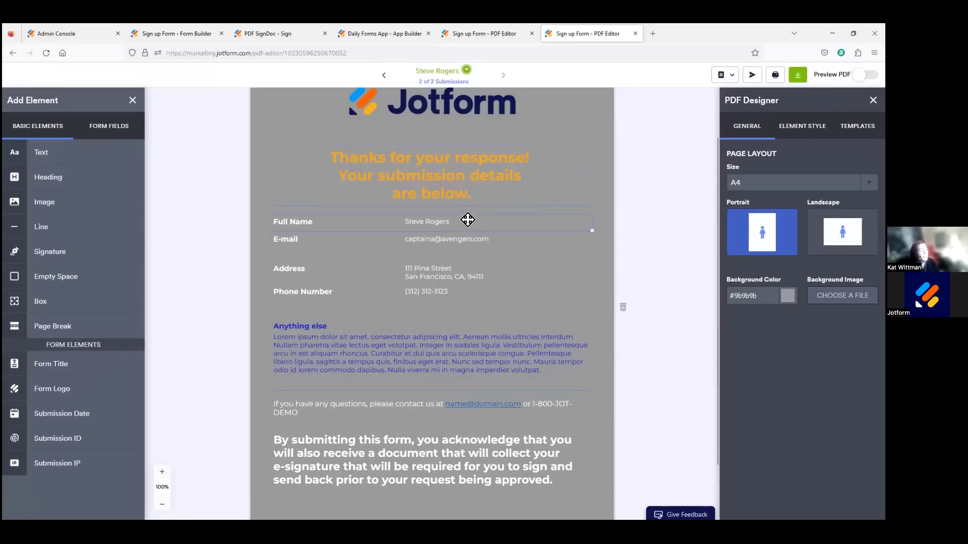
{"action": "scroll", "coordinate": [515, 237], "scroll_direction": "up", "scroll_amount": 3}
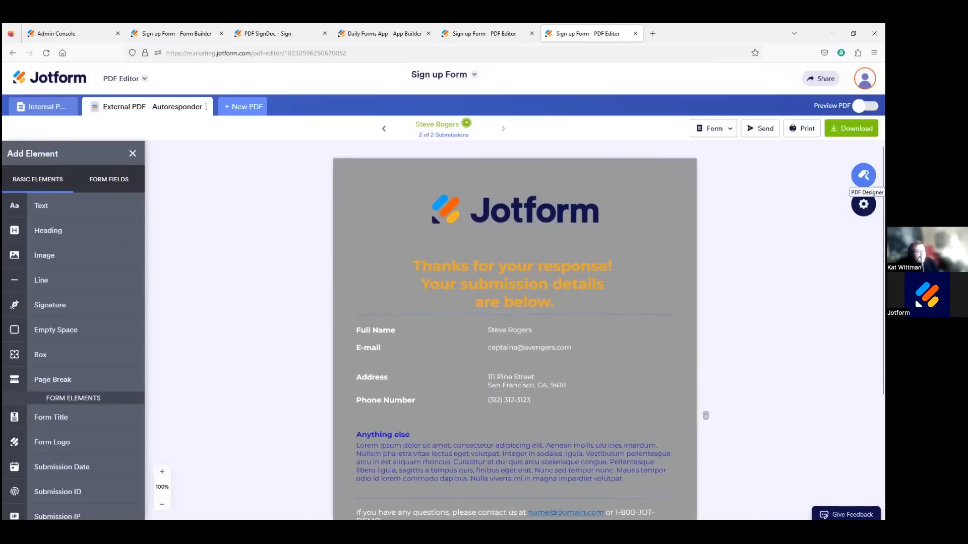
{"action": "left_click", "coordinate": [842, 204]}
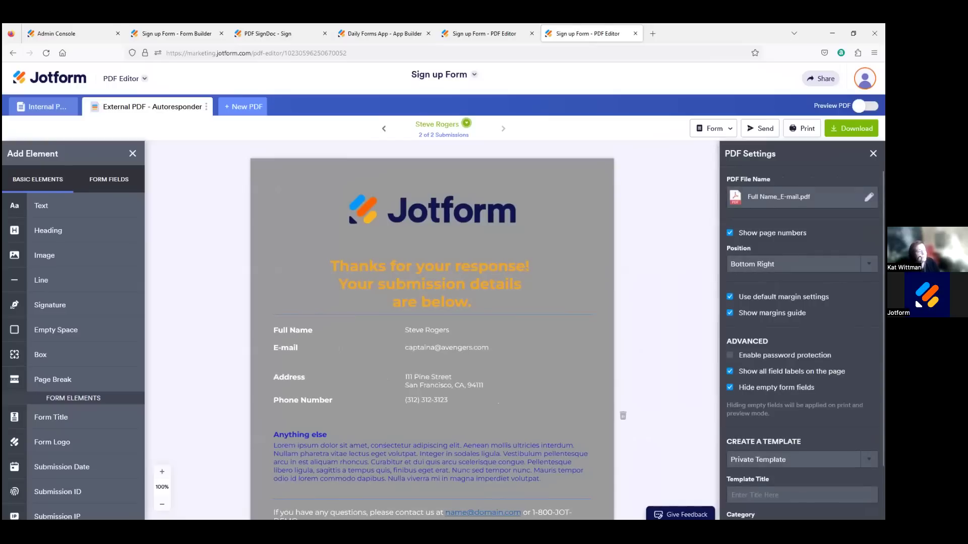
{"action": "left_click", "coordinate": [868, 197]}
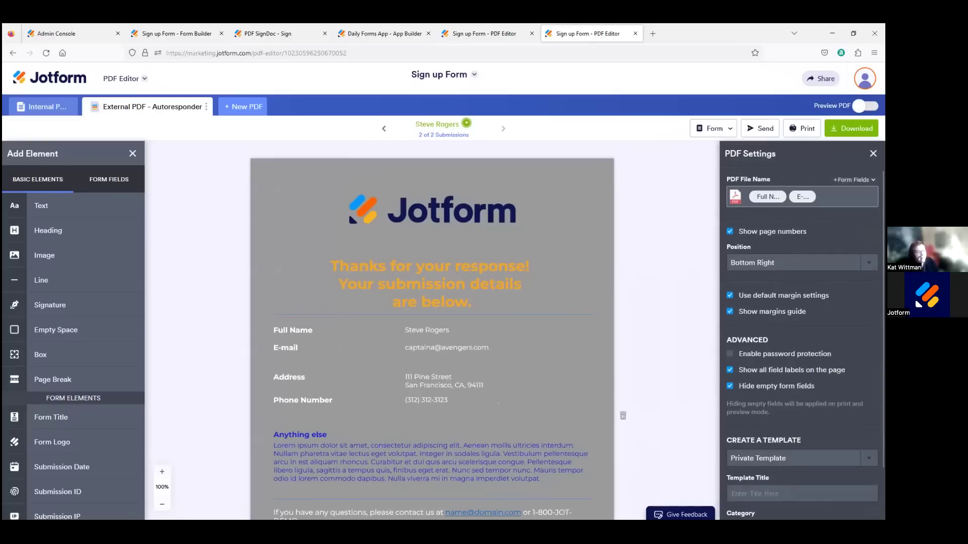
{"action": "left_click", "coordinate": [873, 153]}
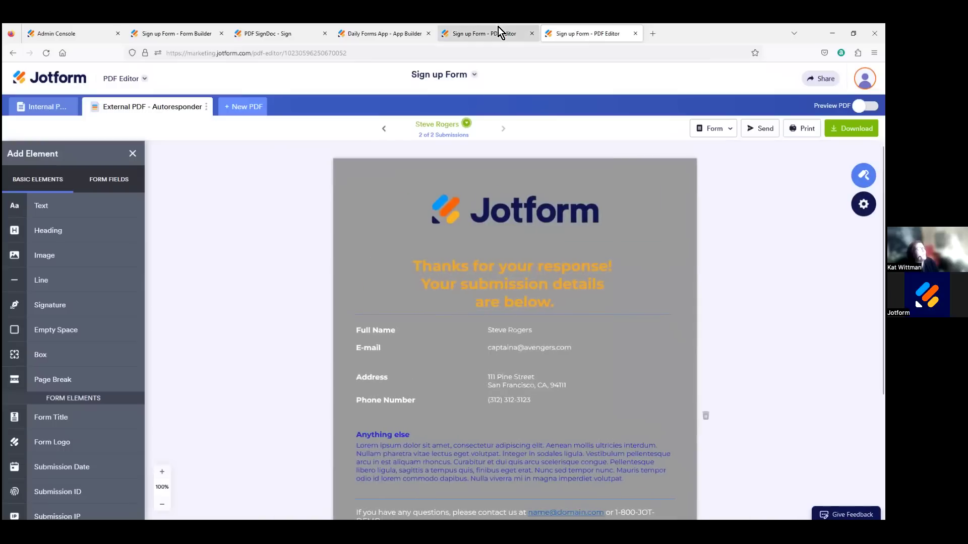
Step: Make the Internal PDF - Notification file name come from the Full Name field
{"action": "left_click", "coordinate": [497, 32]}
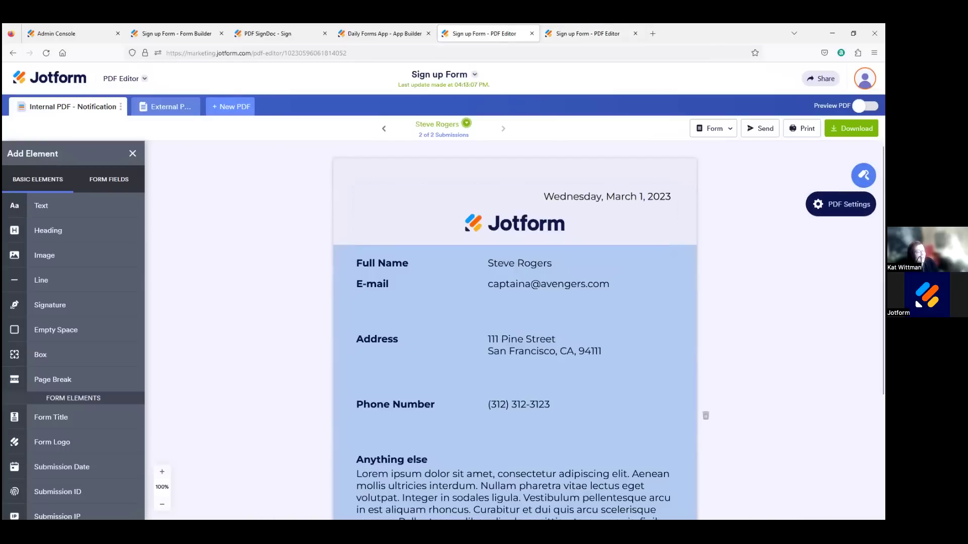
{"action": "left_click", "coordinate": [864, 203]}
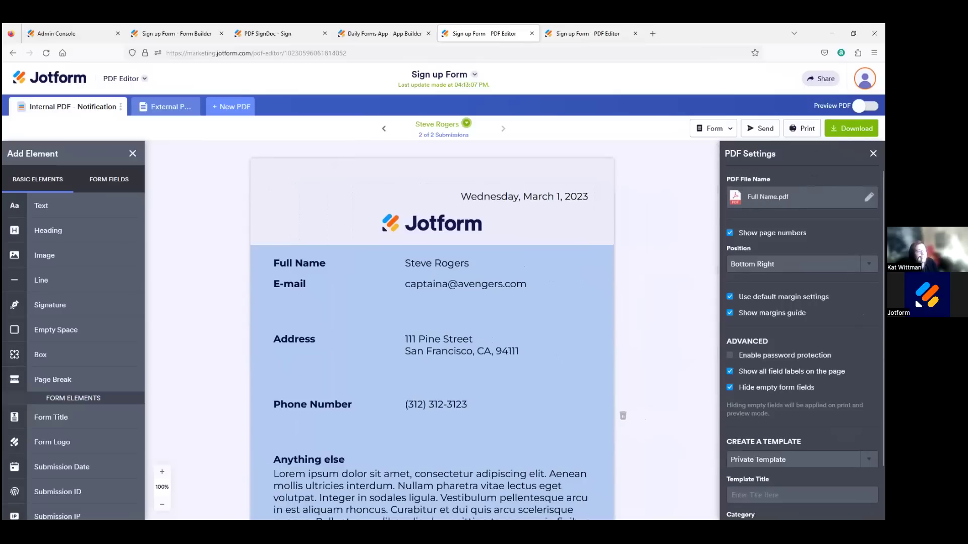
{"action": "left_click", "coordinate": [869, 197]}
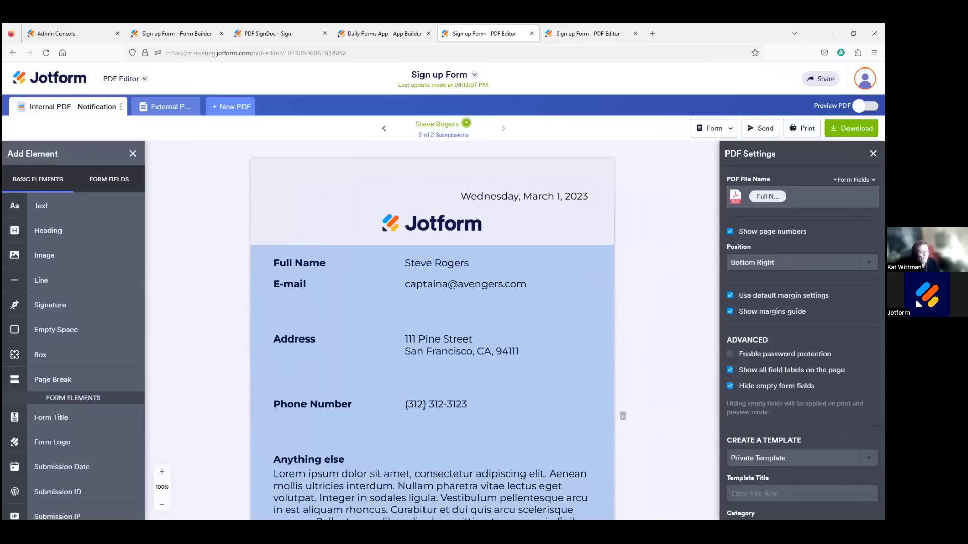
{"action": "left_click", "coordinate": [790, 223]}
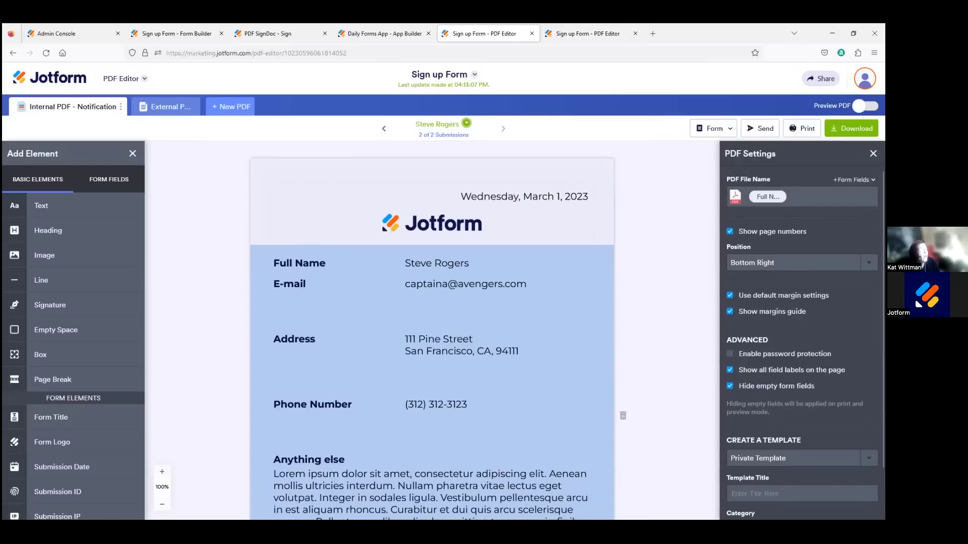
{"action": "left_click", "coordinate": [873, 154]}
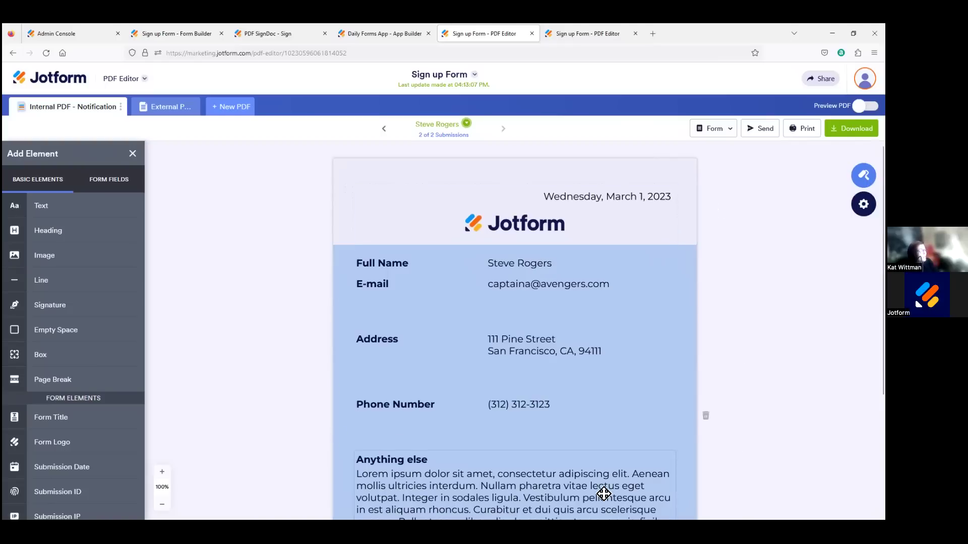
Step: Scroll through the External PDF - Autoresponder down to its follow-up e-signature note
{"action": "left_click", "coordinate": [583, 30]}
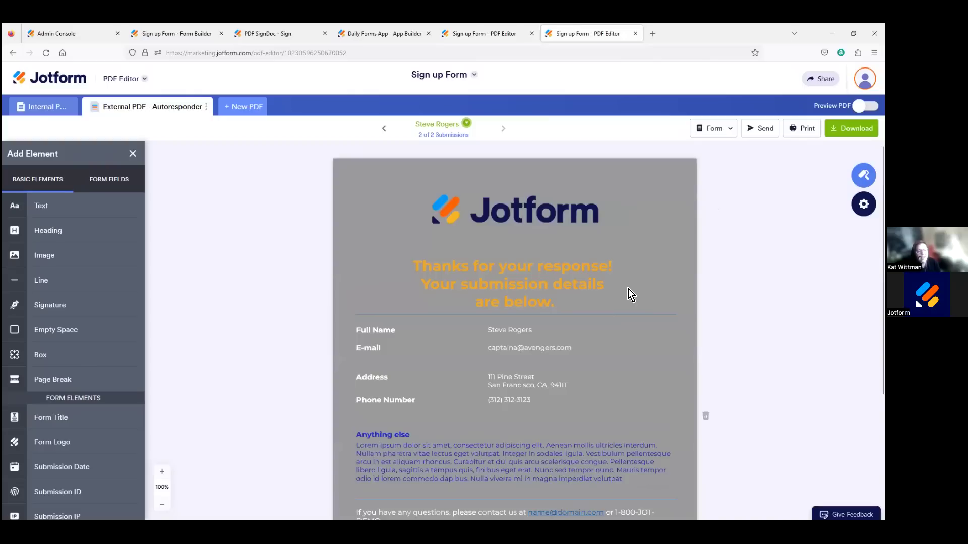
{"action": "scroll", "coordinate": [740, 246], "scroll_direction": "down", "scroll_amount": 3}
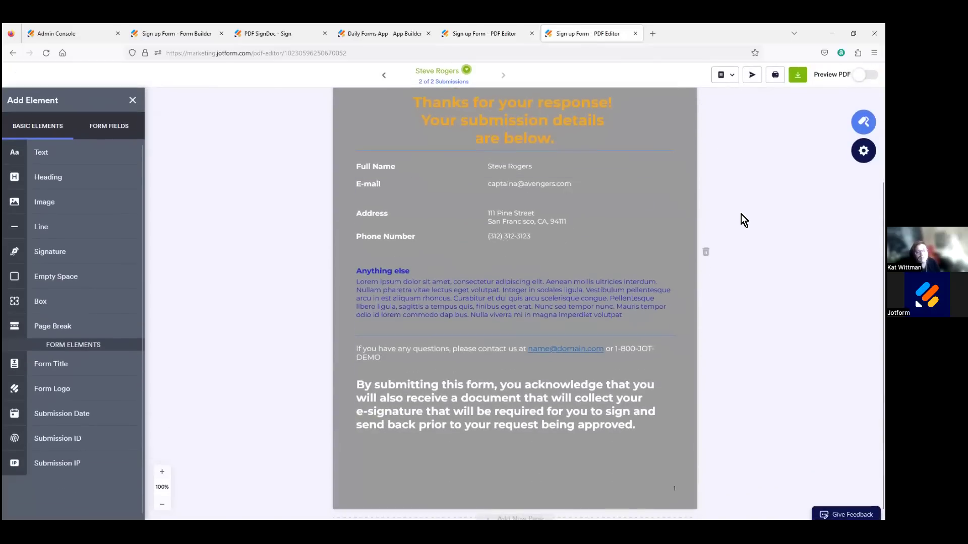
{"action": "scroll", "coordinate": [363, 247], "scroll_direction": "up", "scroll_amount": 3}
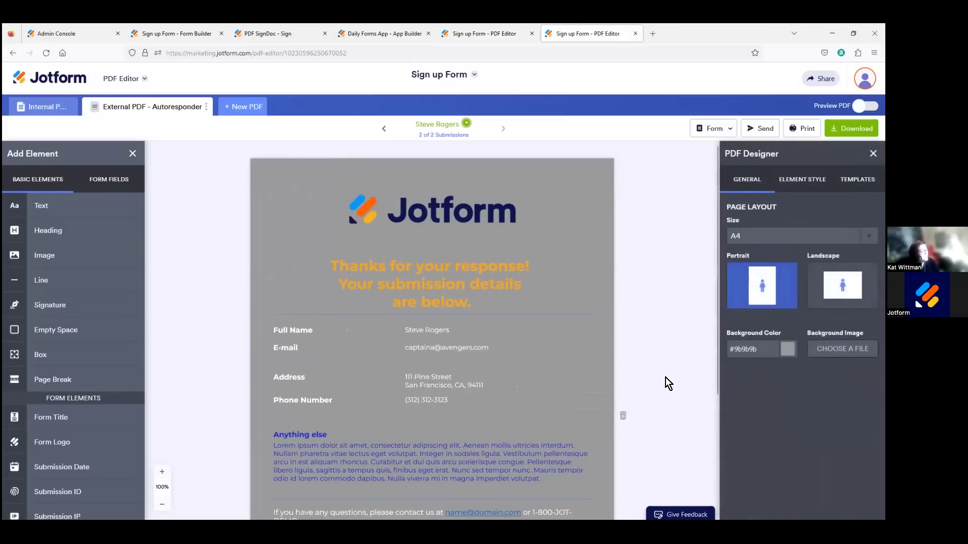
{"action": "scroll", "coordinate": [676, 380], "scroll_direction": "down", "scroll_amount": 4}
{"action": "scroll", "coordinate": [679, 393], "scroll_direction": "up", "scroll_amount": 4}
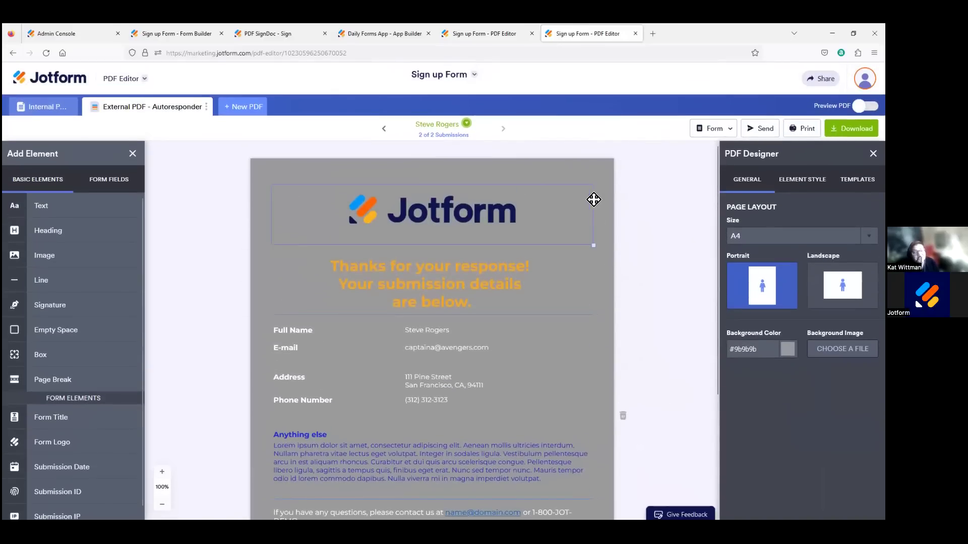
{"action": "scroll", "coordinate": [622, 292], "scroll_direction": "down", "scroll_amount": 4}
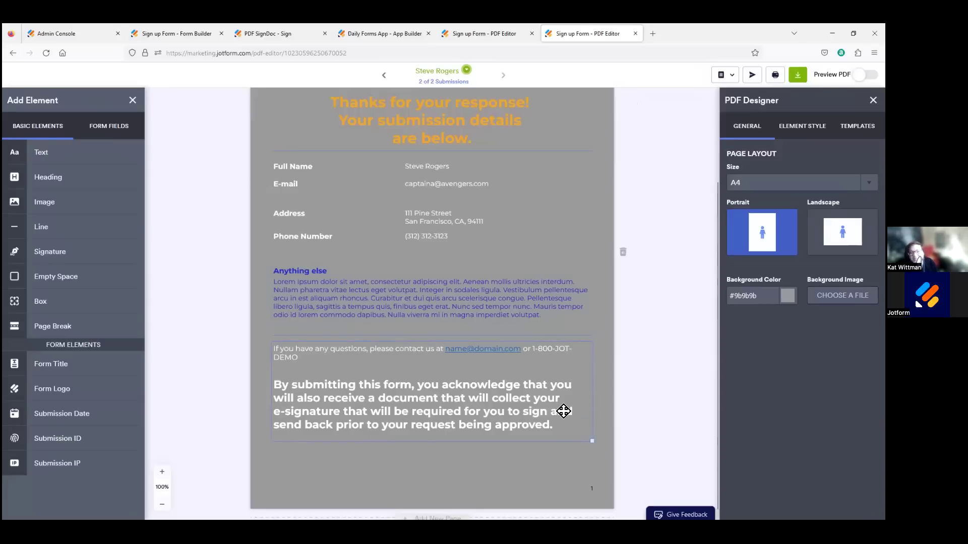
Step: Scroll through the Internal PDF - Notification's sample contact details and Anything else text
{"action": "left_click", "coordinate": [497, 34]}
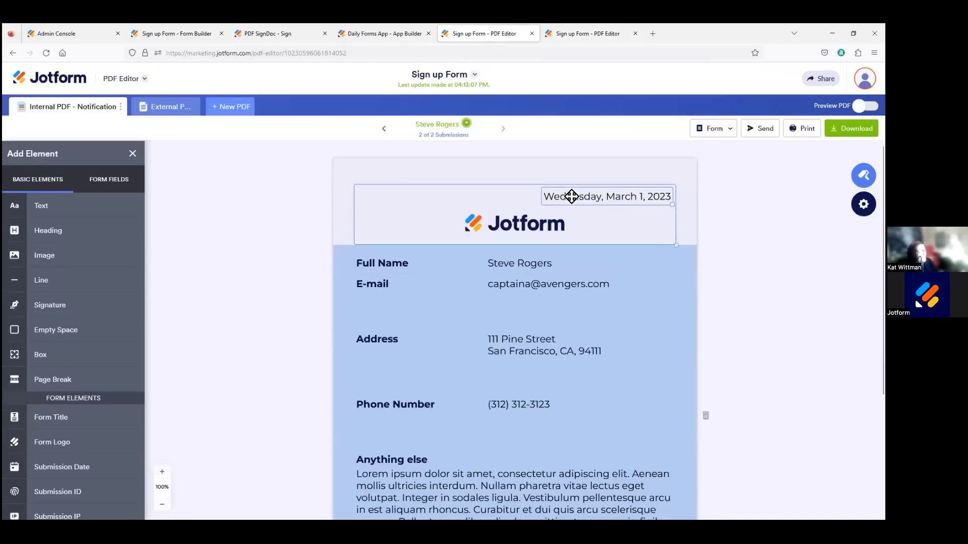
{"action": "scroll", "coordinate": [627, 196], "scroll_direction": "down", "scroll_amount": 2}
{"action": "scroll", "coordinate": [626, 196], "scroll_direction": "down", "scroll_amount": 5}
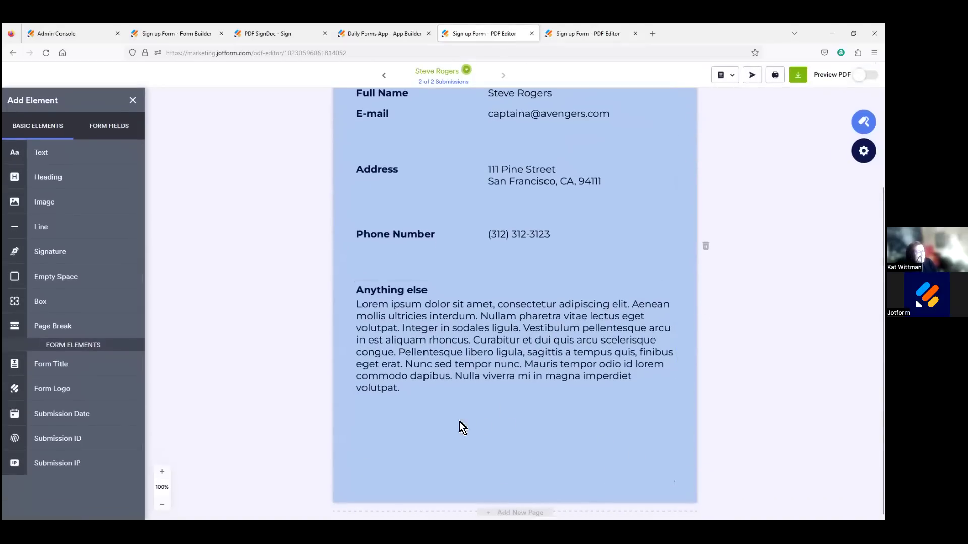
{"action": "scroll", "coordinate": [514, 431], "scroll_direction": "up", "scroll_amount": 4}
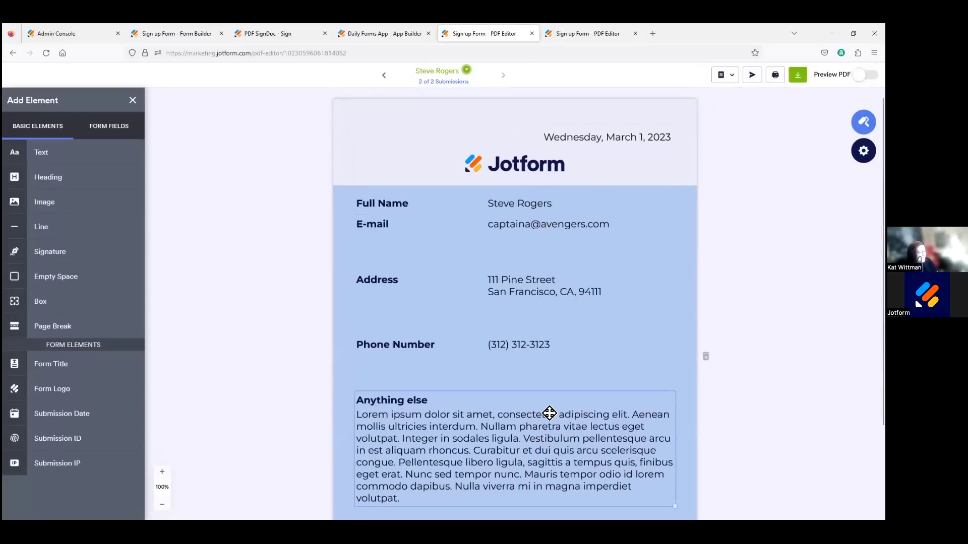
{"action": "scroll", "coordinate": [645, 363], "scroll_direction": "up", "scroll_amount": 2}
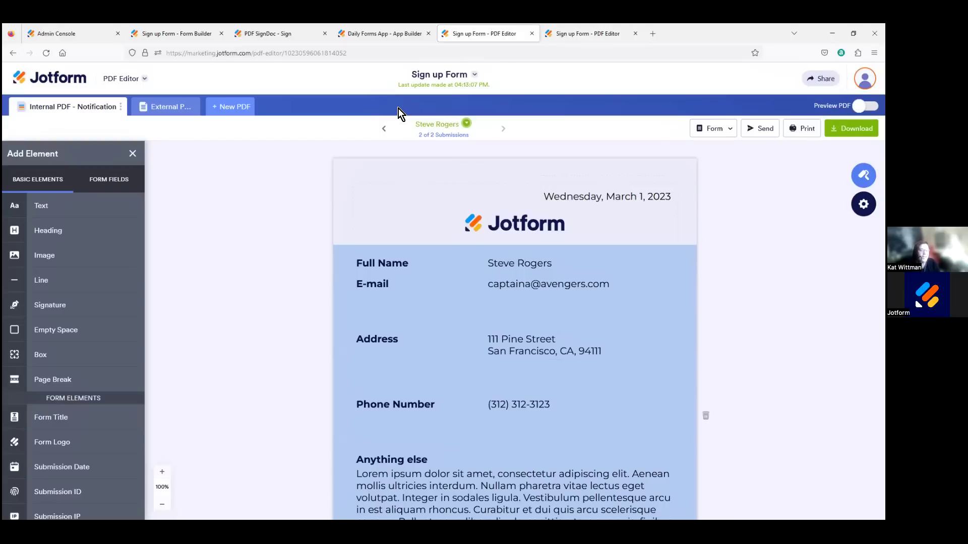
Step: Show the Admin Console's general branding settings alongside the sign-up form's email settings
{"action": "left_click", "coordinate": [171, 38]}
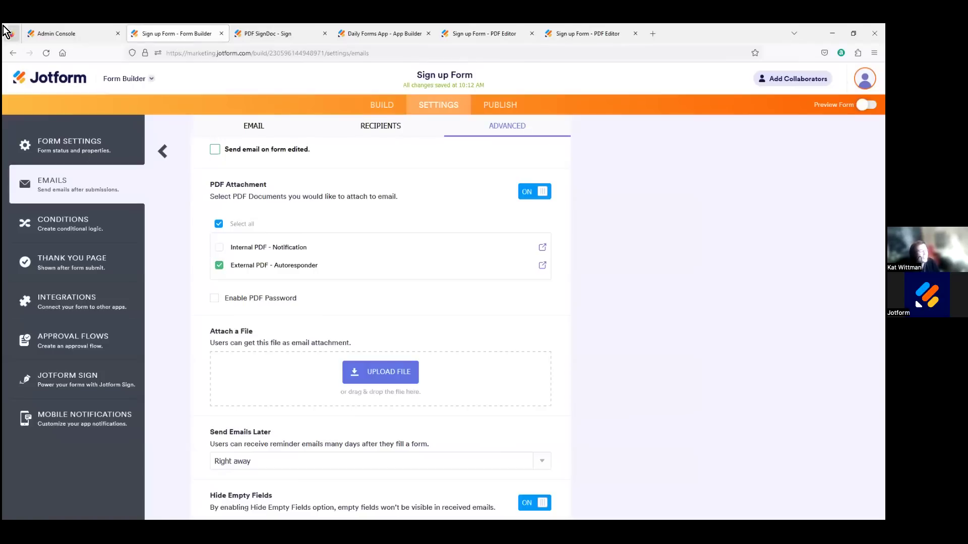
{"action": "left_click", "coordinate": [46, 33]}
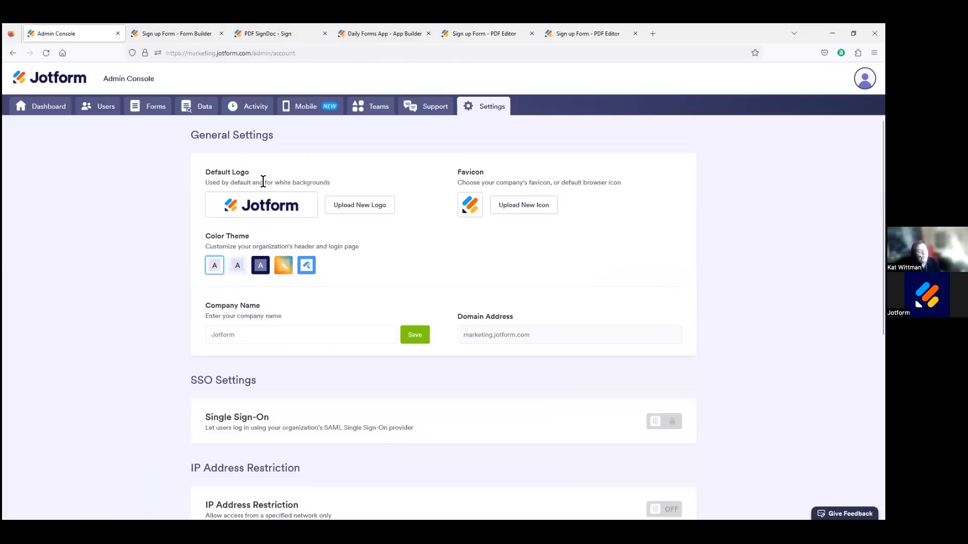
{"action": "left_click", "coordinate": [186, 38]}
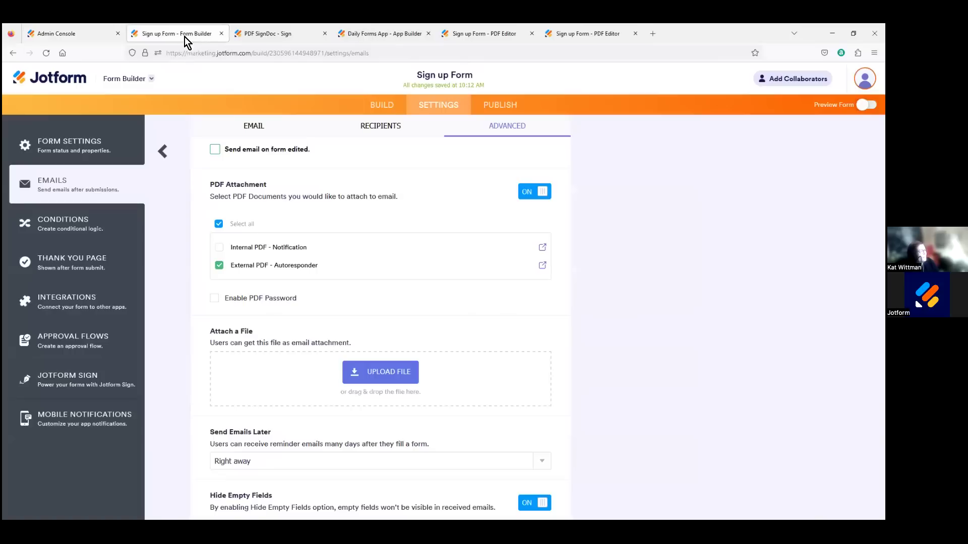
Step: Show the branded Sign up Form, PDF SignDoc document and Daily Forms App, ending on the form builder
{"action": "left_click", "coordinate": [400, 106]}
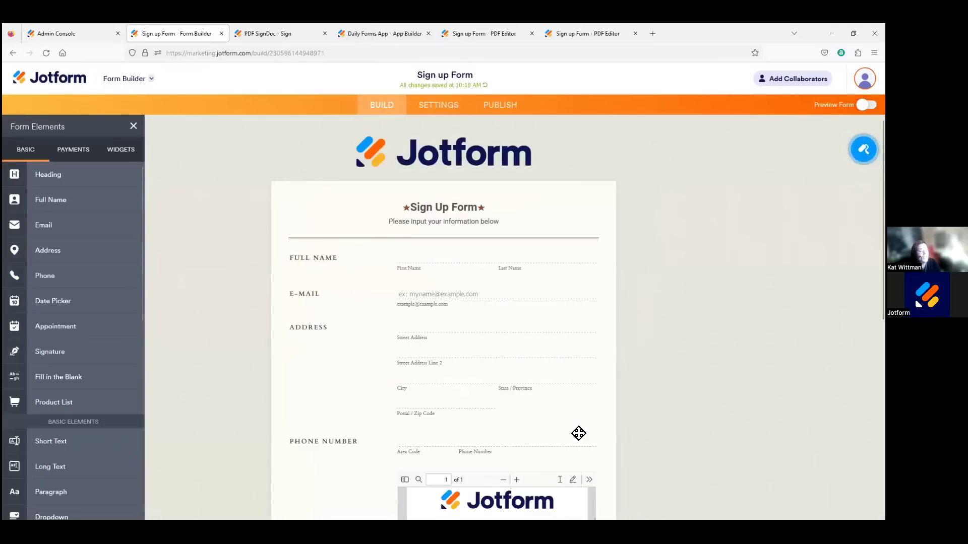
{"action": "left_click", "coordinate": [266, 33]}
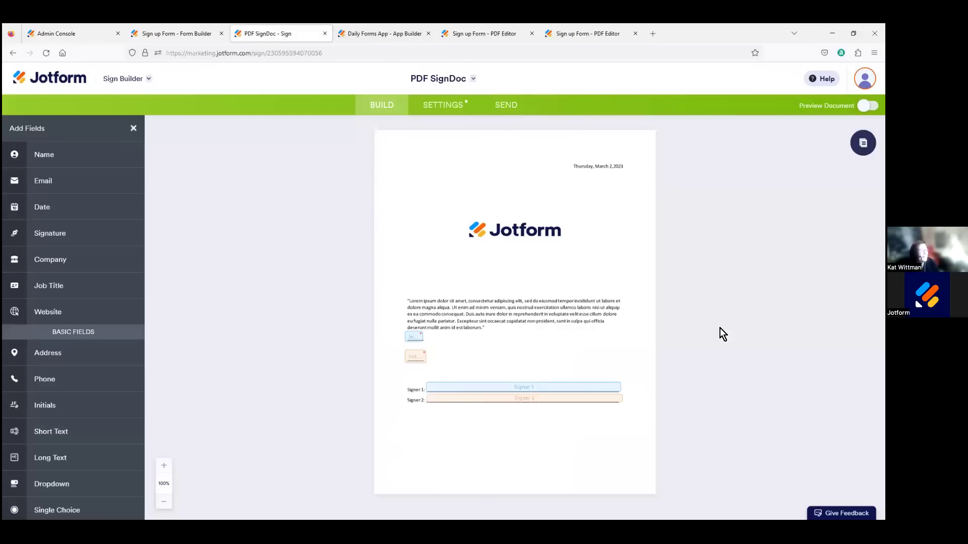
{"action": "left_click", "coordinate": [396, 40]}
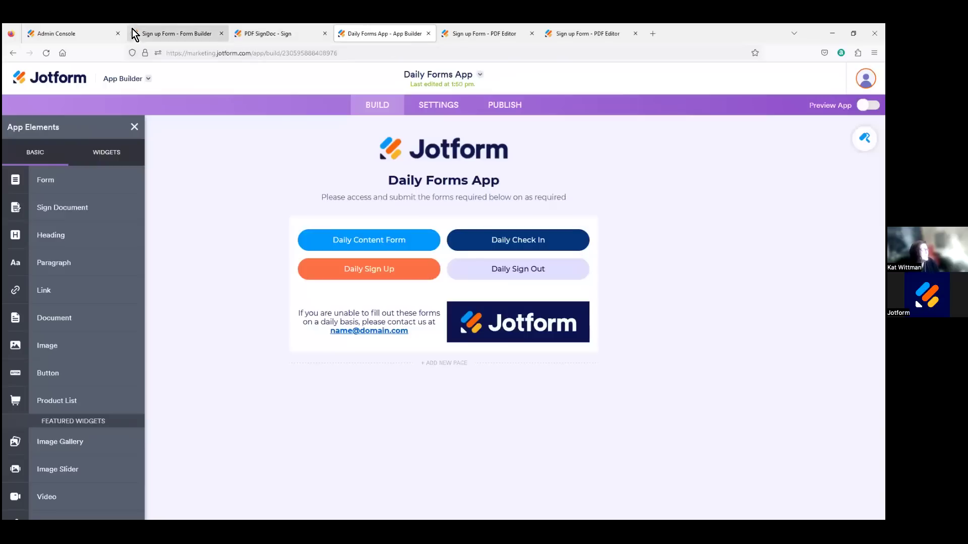
{"action": "left_click", "coordinate": [171, 34]}
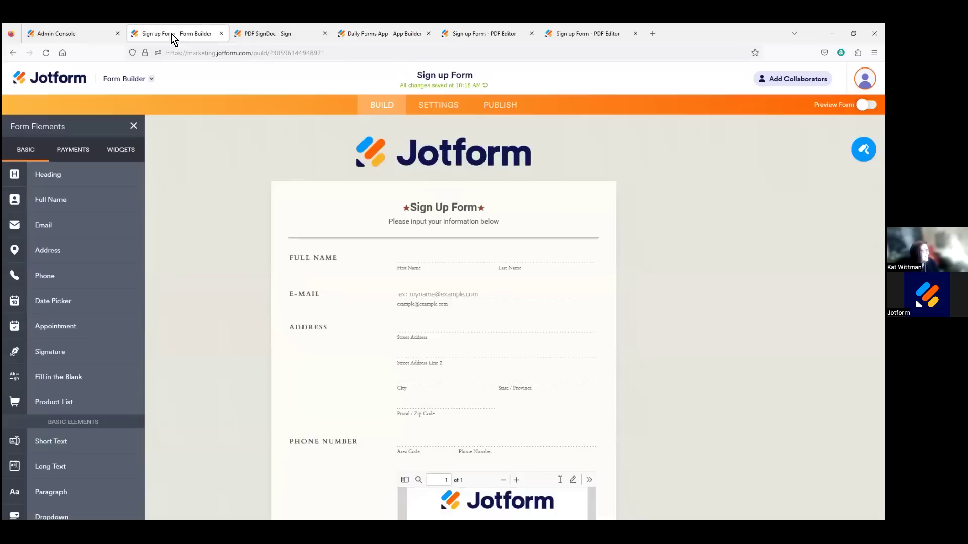
Step: Review Autoresponder 1's advanced email options, then return to the Internal PDF - Notification editor
{"action": "left_click", "coordinate": [455, 104]}
{"action": "left_click", "coordinate": [99, 198]}
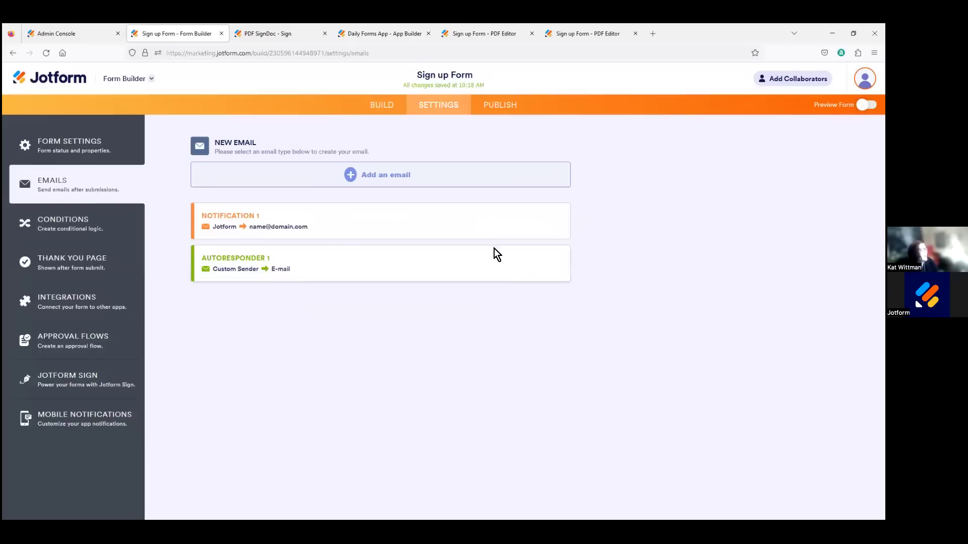
{"action": "mouse_move", "coordinate": [498, 272]}
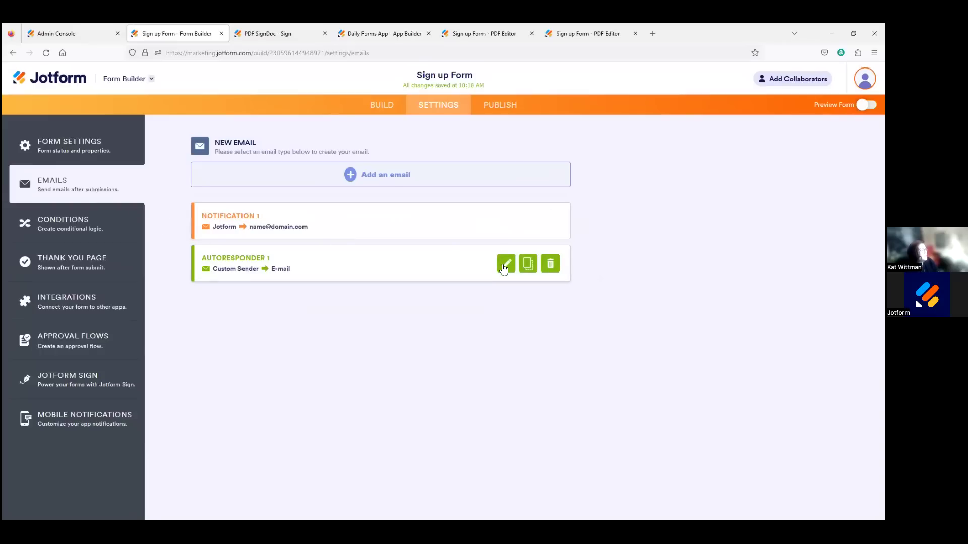
{"action": "left_click", "coordinate": [506, 264]}
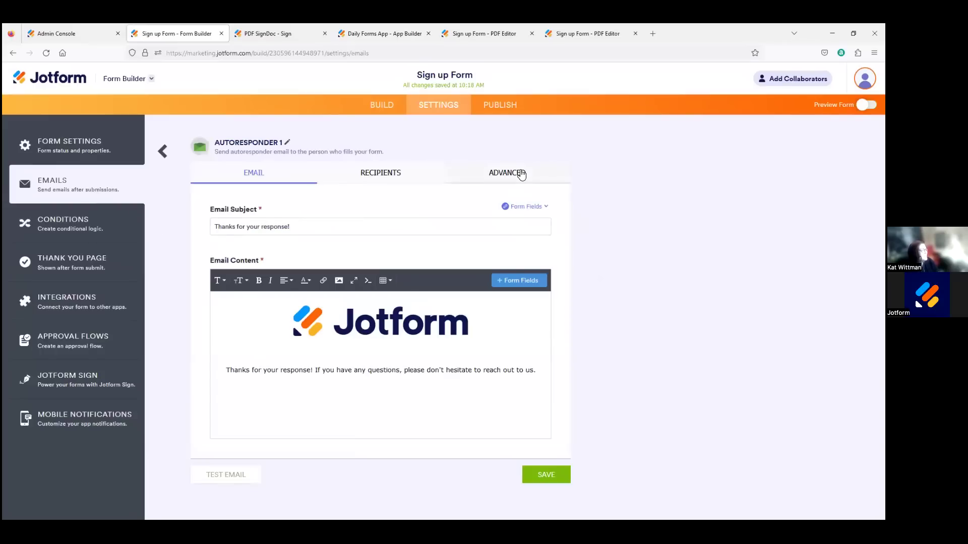
{"action": "left_click", "coordinate": [521, 173]}
{"action": "scroll", "coordinate": [613, 322], "scroll_direction": "down", "scroll_amount": 5}
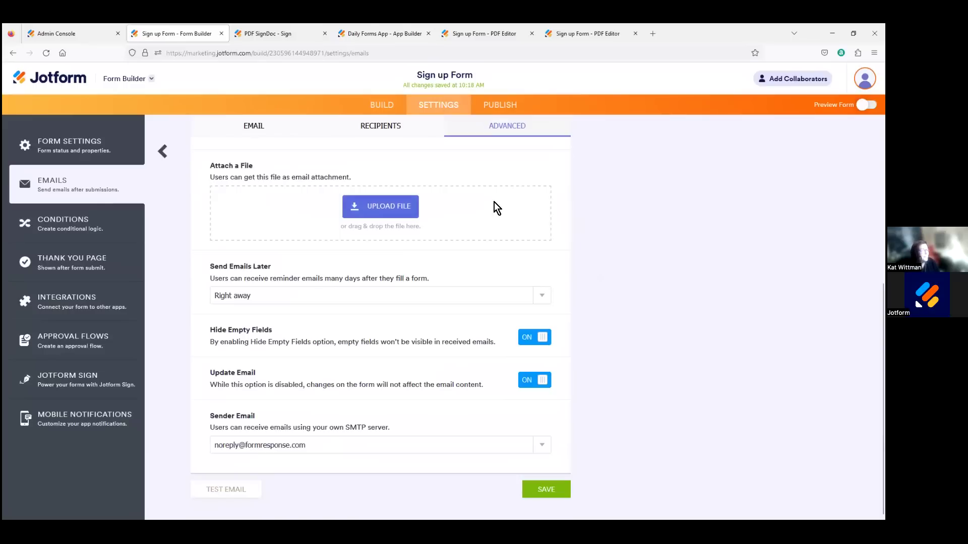
{"action": "left_click", "coordinate": [459, 33]}
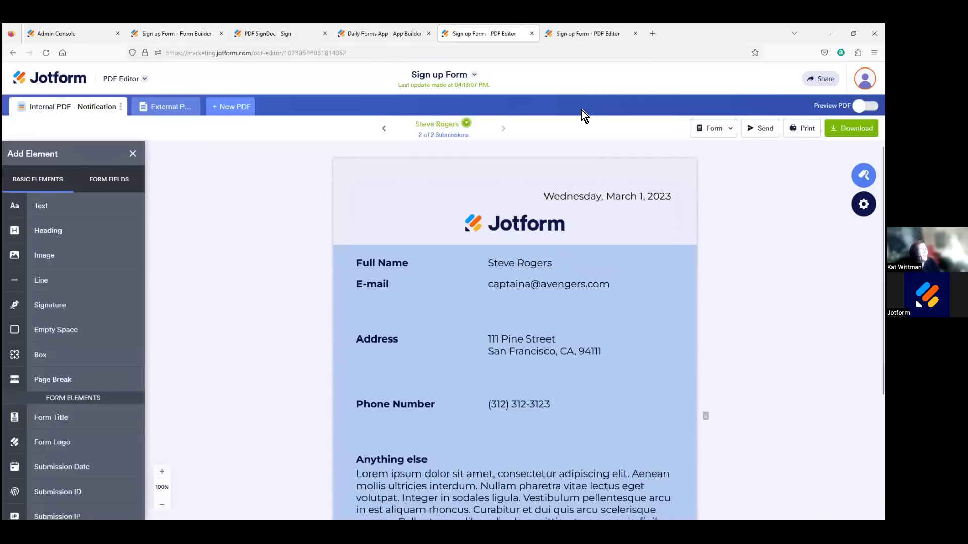
{"action": "left_click", "coordinate": [567, 38]}
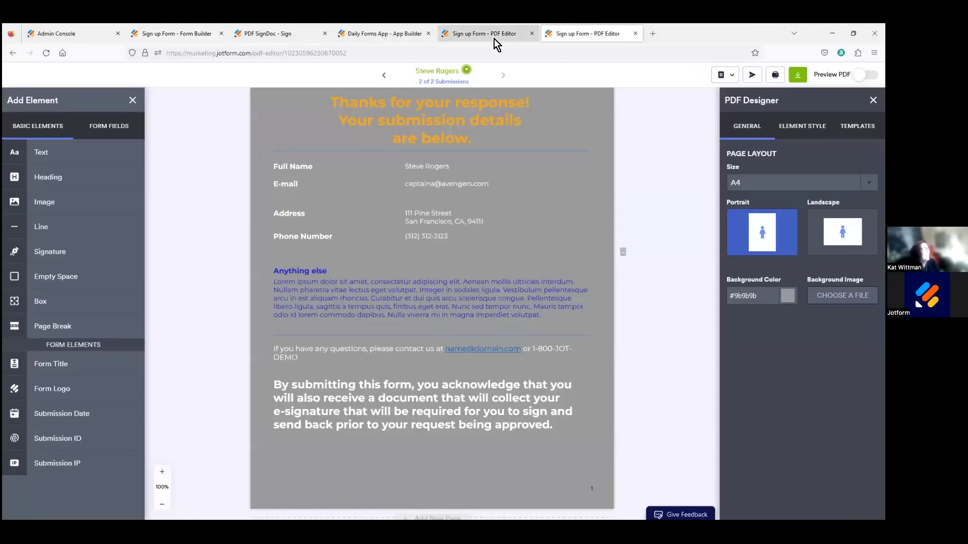
{"action": "left_click", "coordinate": [494, 38]}
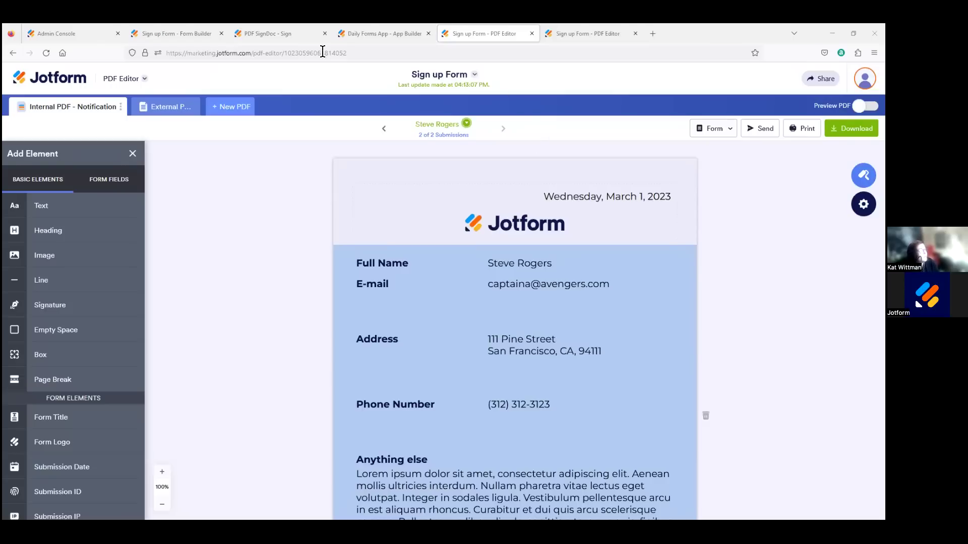
Step: Show the Admin Console's General Settings with default logo, favicon, colour theme and company name
{"action": "left_click", "coordinate": [76, 25]}
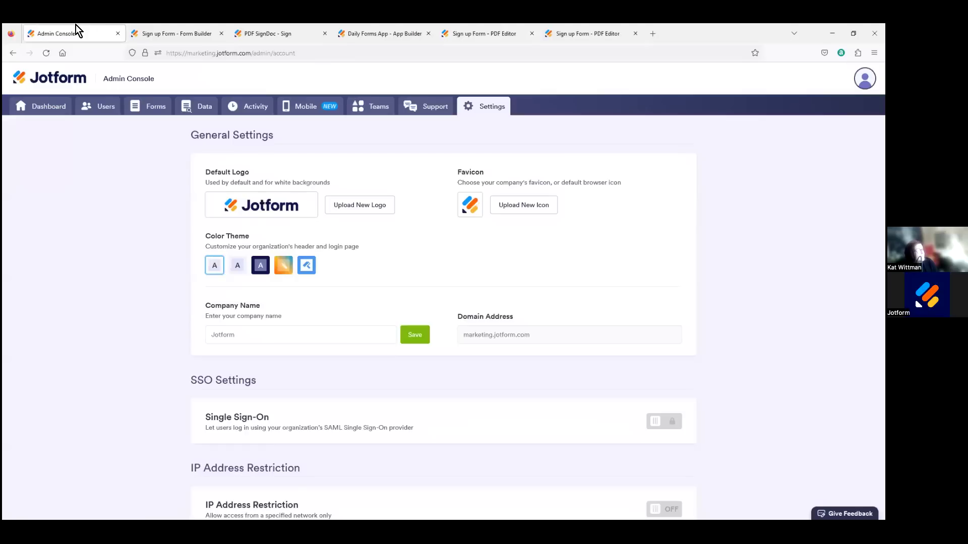